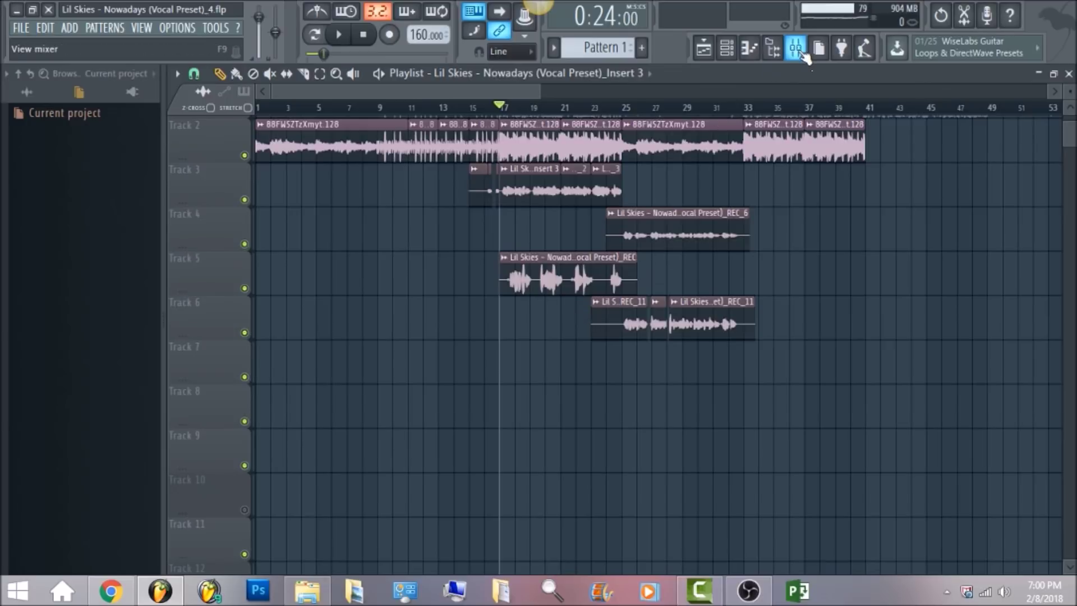
In the mixer, mute the beat on insert 1 and the vocal inserts 4, 5 and 6, leaving insert 3 selected and unmuted.
left_click(796, 49)
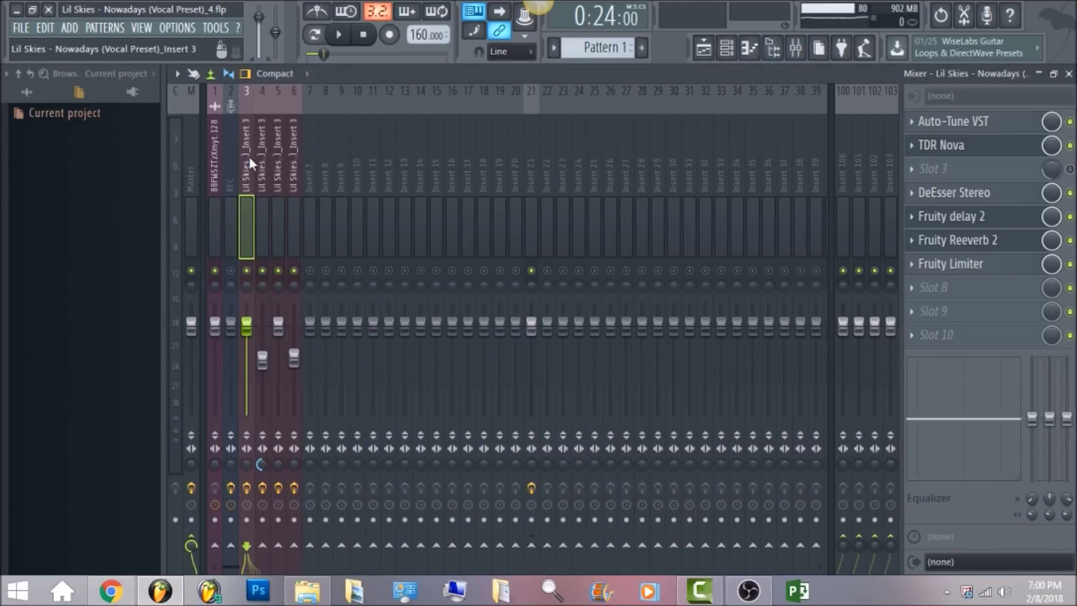
left_click(191, 165)
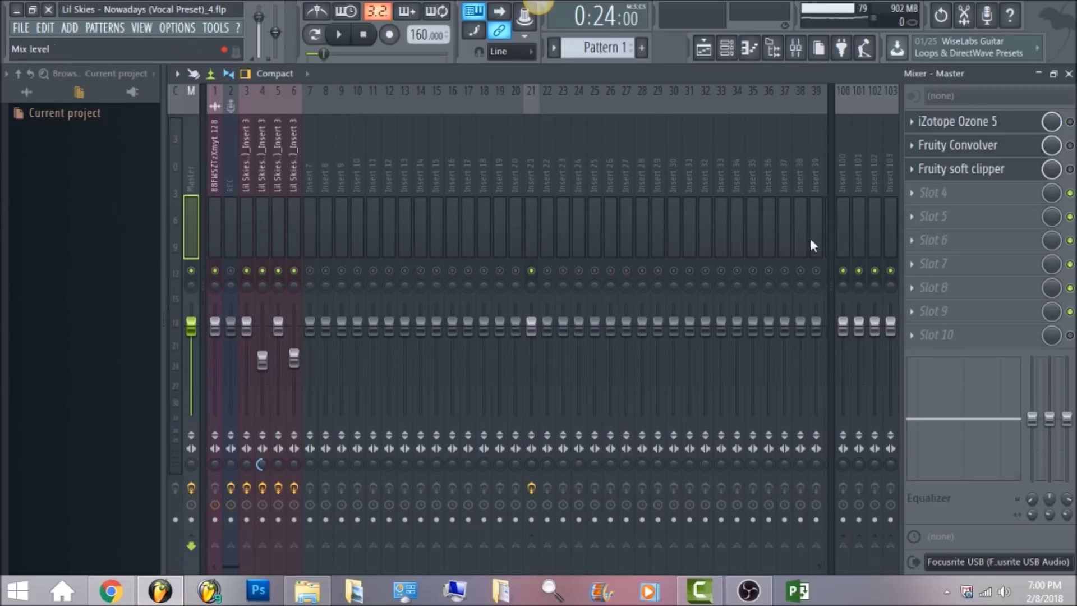
left_click(212, 178)
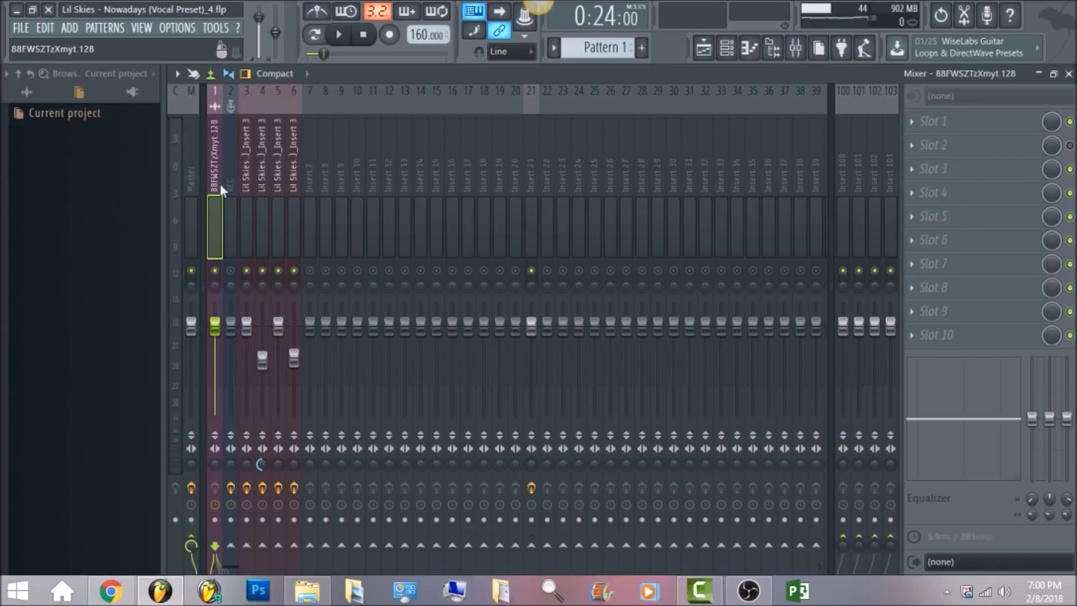
left_click(215, 270)
left_click(243, 145)
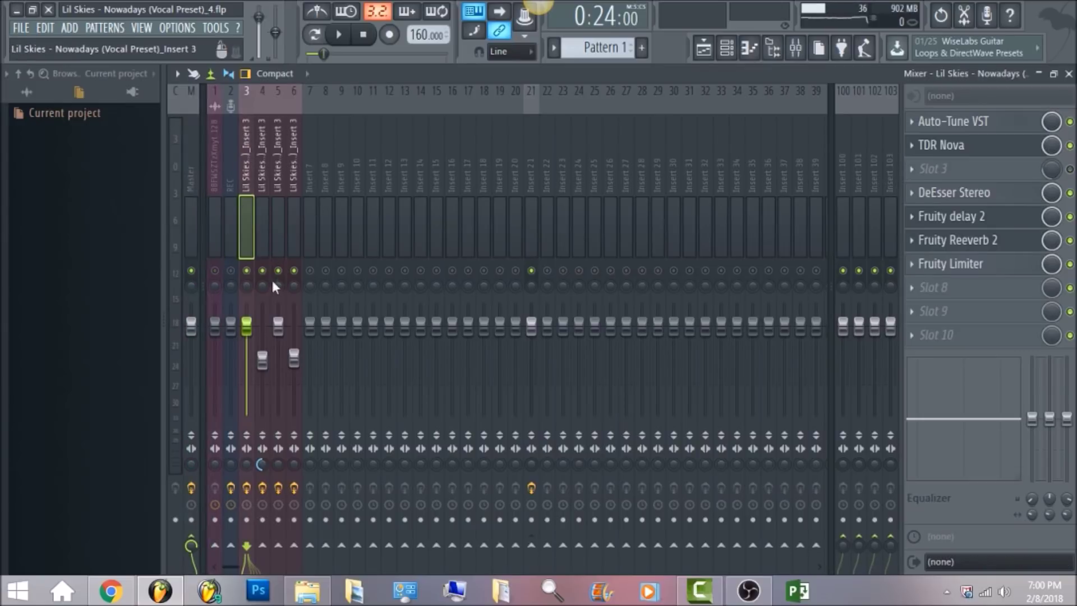
left_click(262, 270)
left_click(278, 270)
left_click(294, 270)
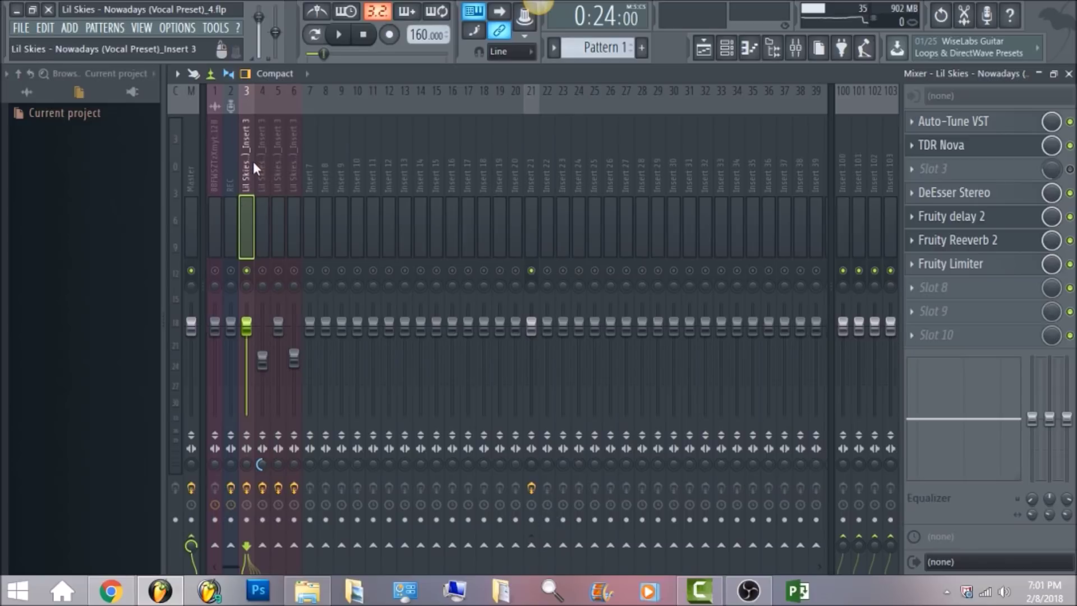
Move insert 3's DeEsser, delay, reverb and limiter up into slots 3 to 6, and disable all effects below Auto-Tune VST.
left_click(262, 143)
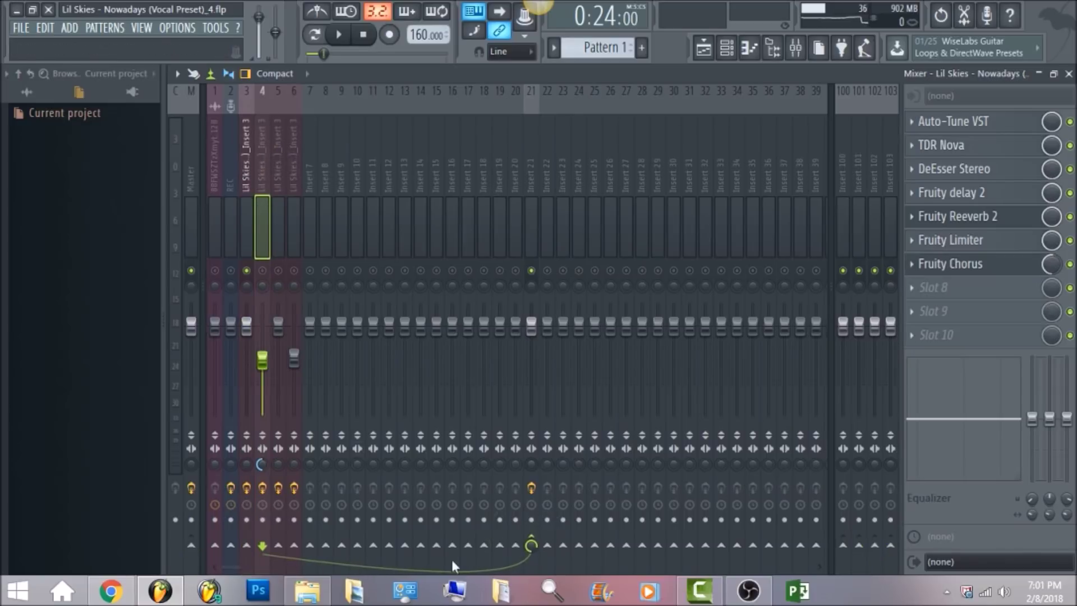
left_click(244, 180)
left_click_drag(1016, 202, 1016, 175)
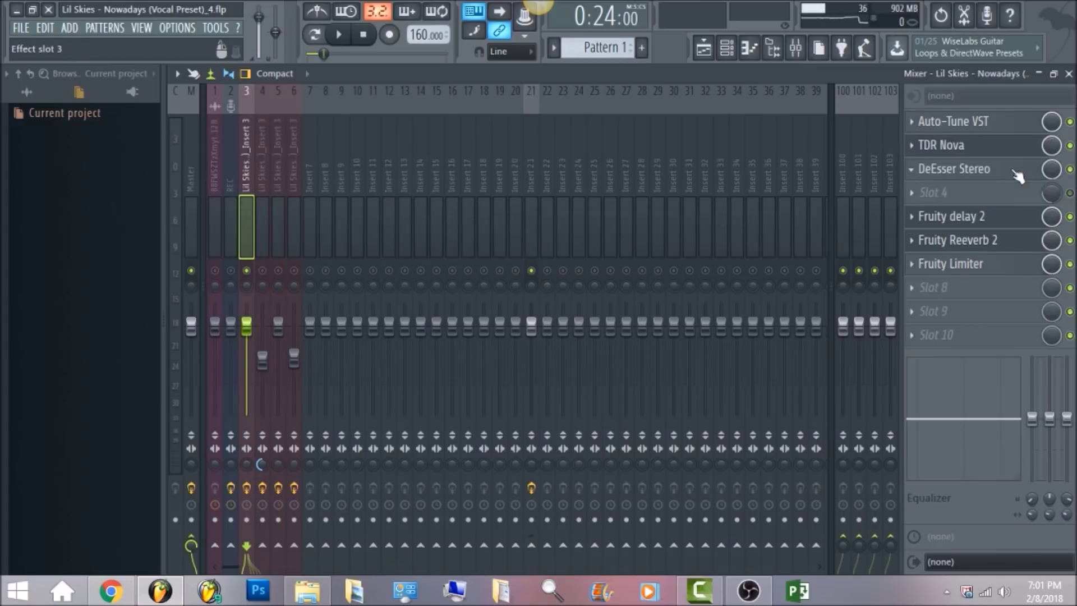
left_click_drag(1010, 224, 1014, 201)
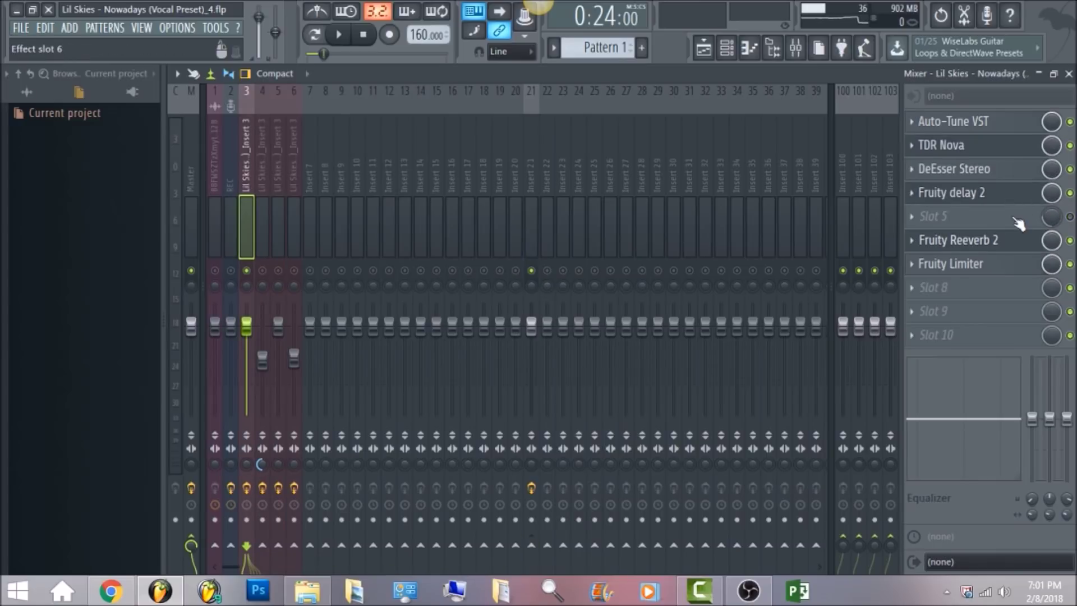
left_click_drag(1018, 241, 1018, 217)
left_click_drag(1022, 260, 1024, 239)
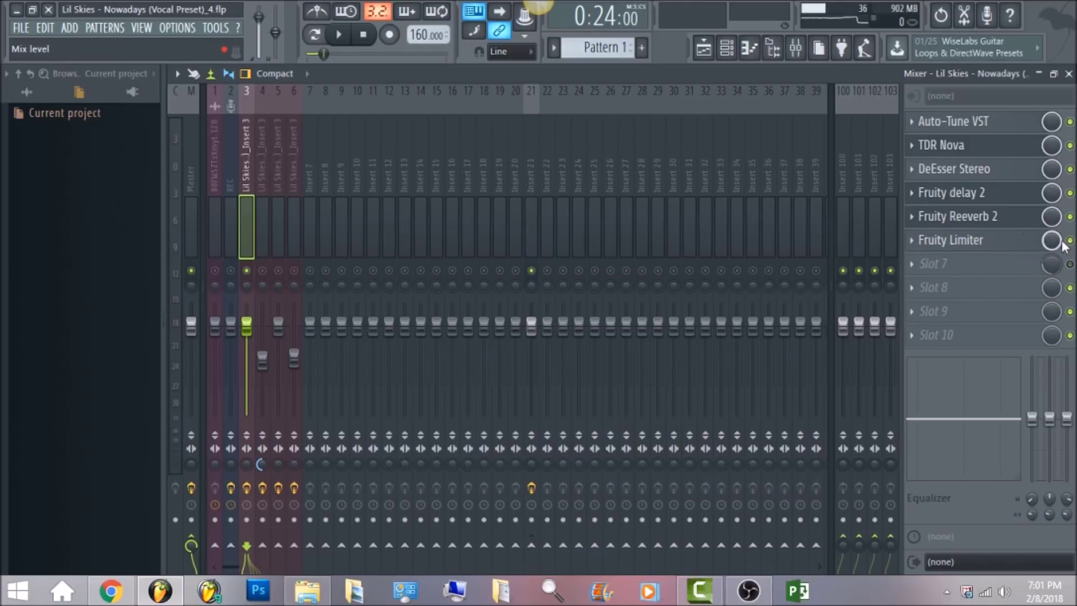
left_click(1069, 192)
left_click(1070, 169)
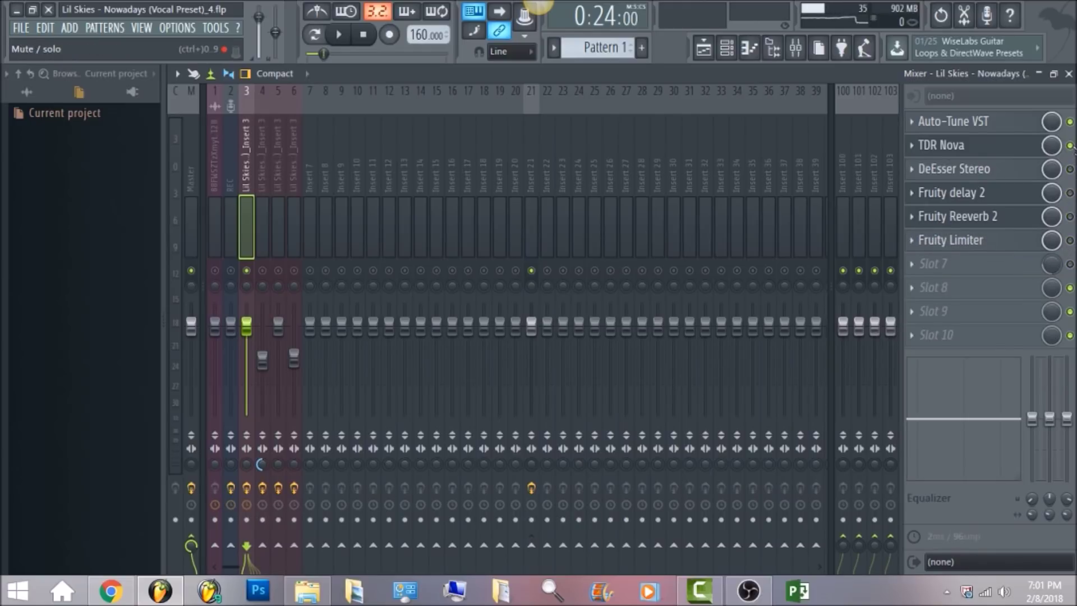
Select bars 17 to 25 in the playlist as the playback range.
left_click(705, 55)
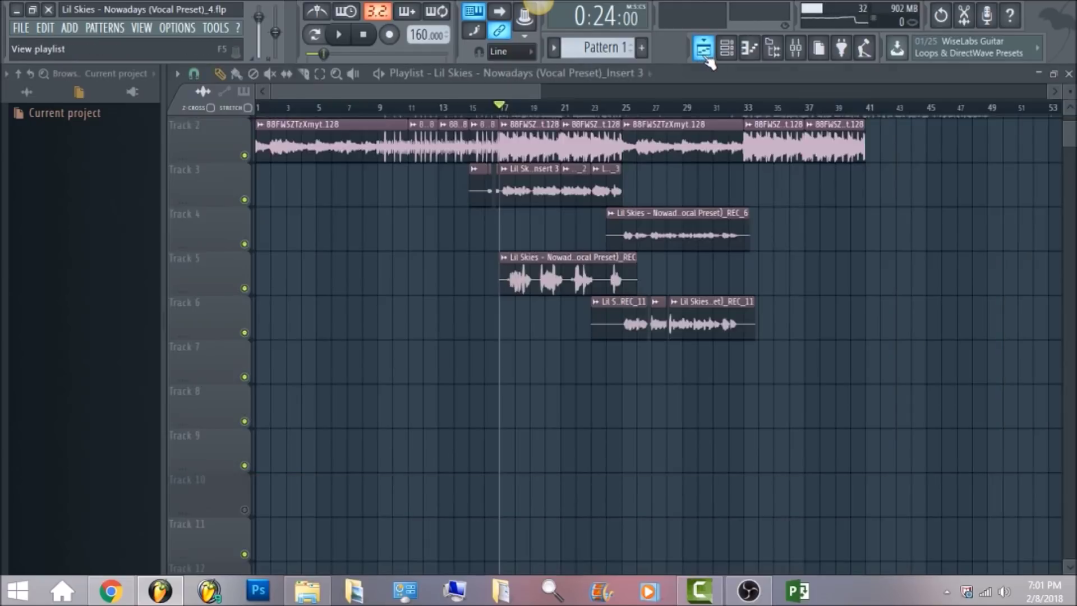
left_click_drag(546, 97, 440, 106)
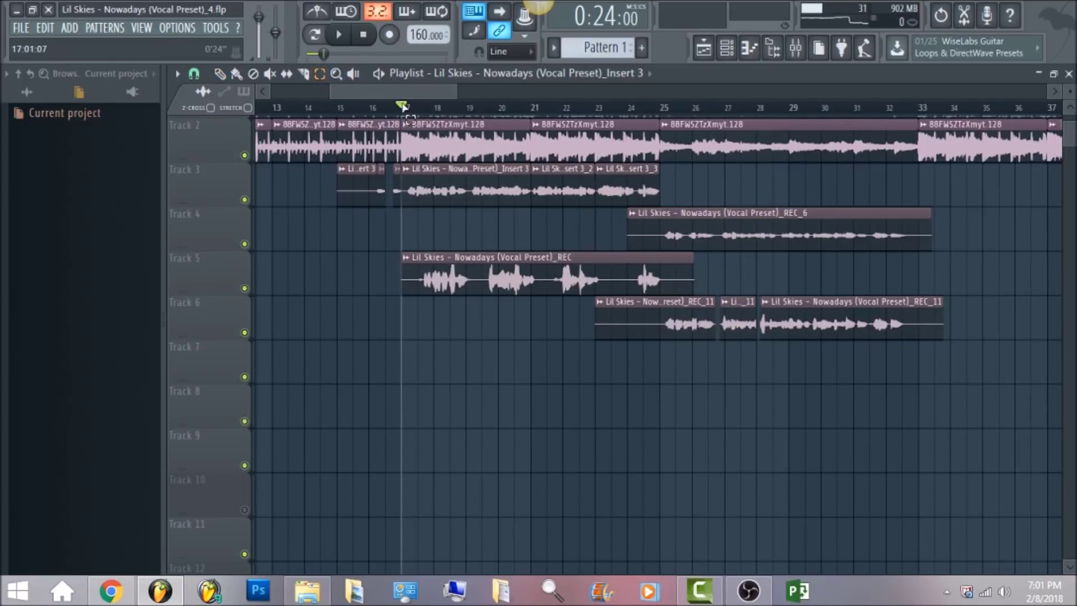
left_click_drag(404, 108, 657, 133)
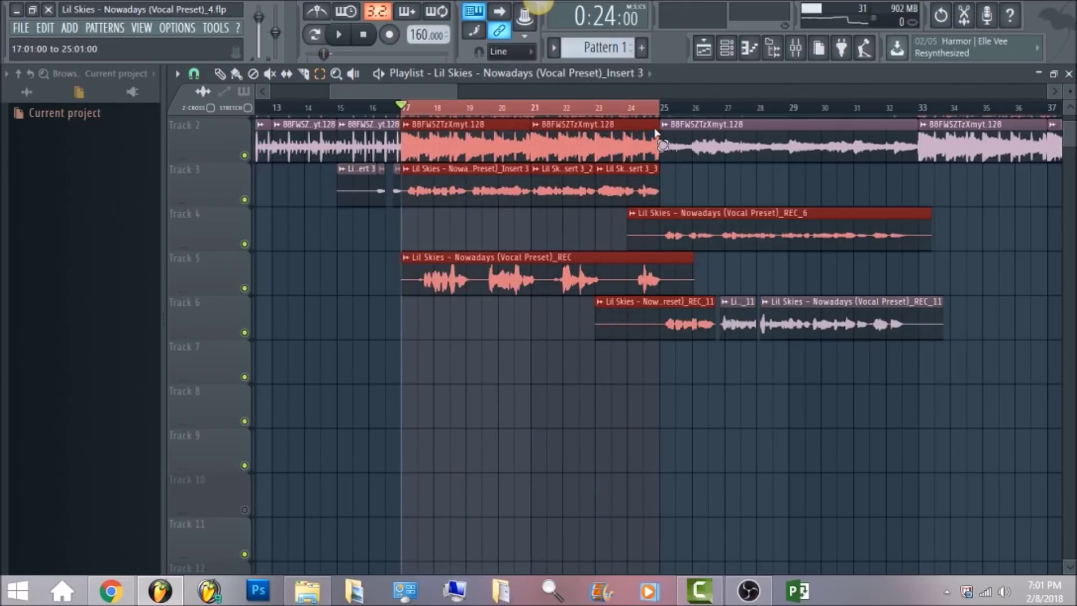
Examine the Auto-Tune VST settings on mixer insert 3 and play the selected range with only that effect enabled.
left_click(795, 47)
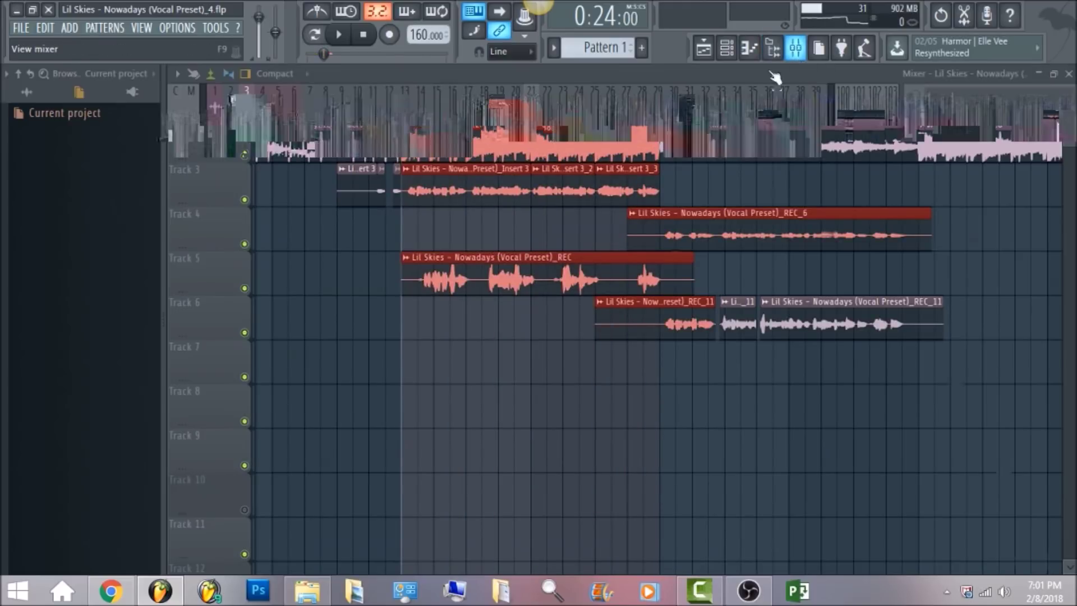
left_click(993, 132)
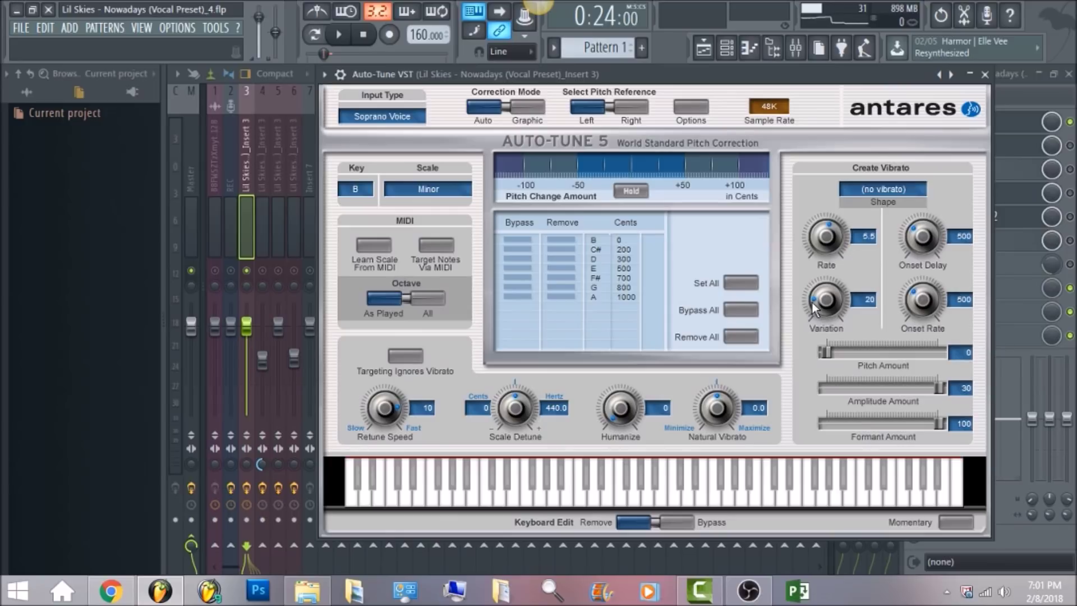
left_click(340, 35)
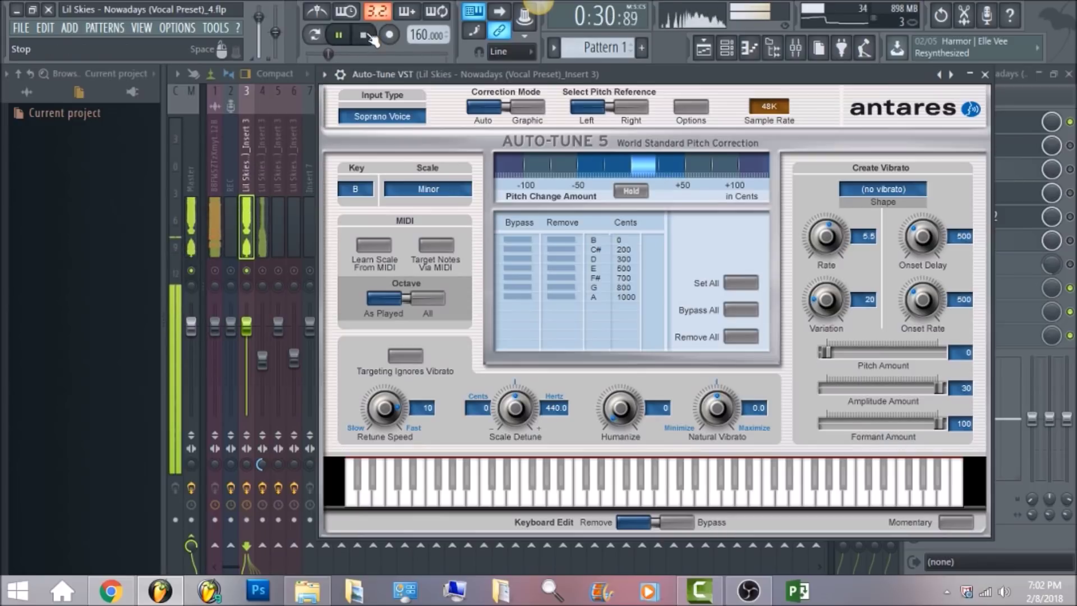
left_click(367, 41)
left_click(248, 150)
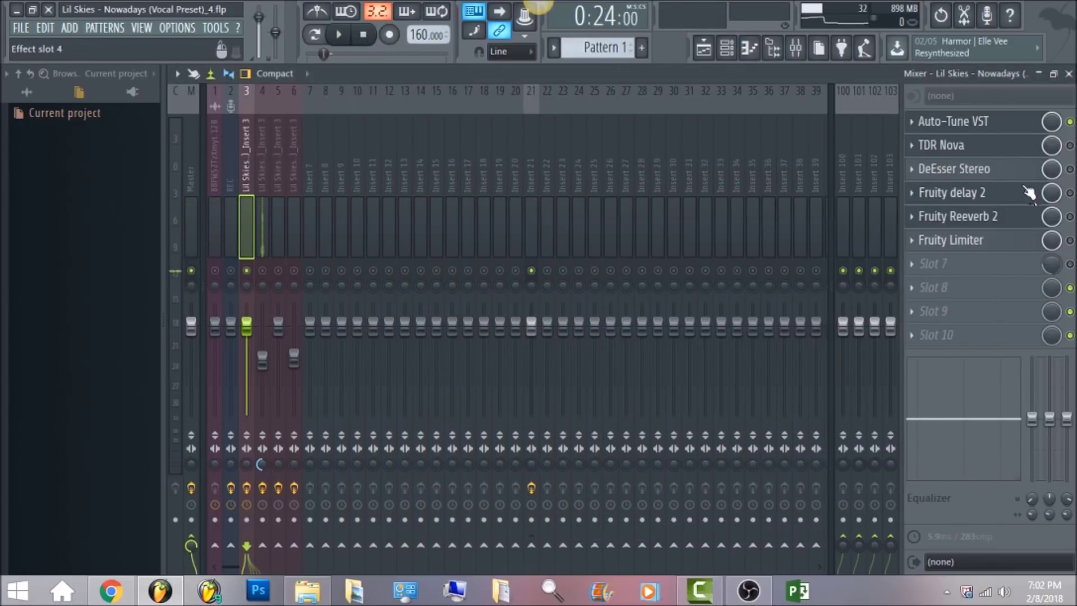
Enable TDR Nova on insert 3, check its analyzer options and EQ curve, and play the selected range.
left_click(1069, 146)
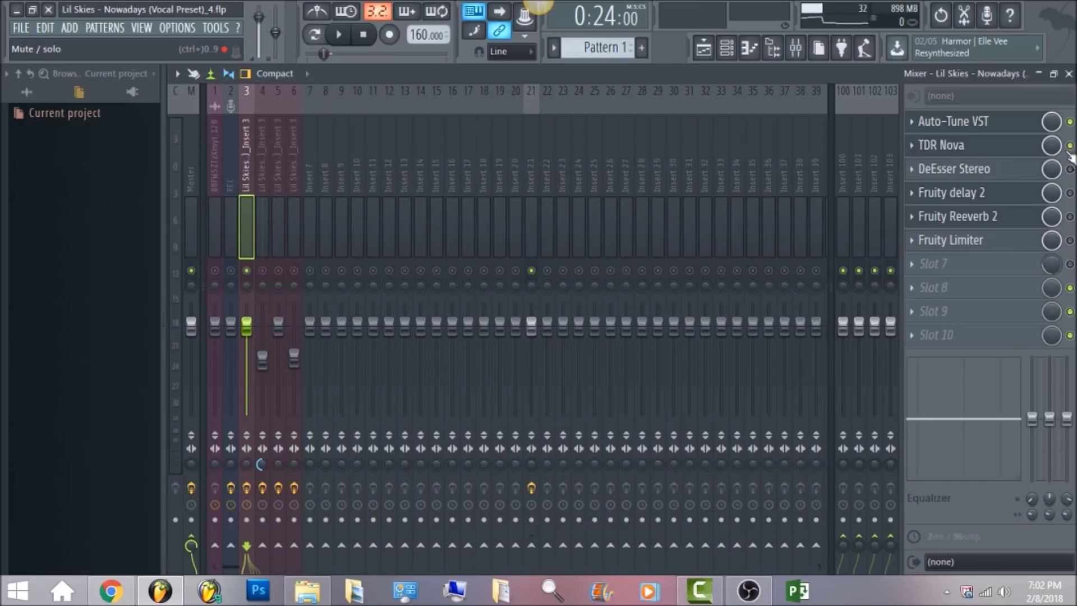
left_click(1021, 152)
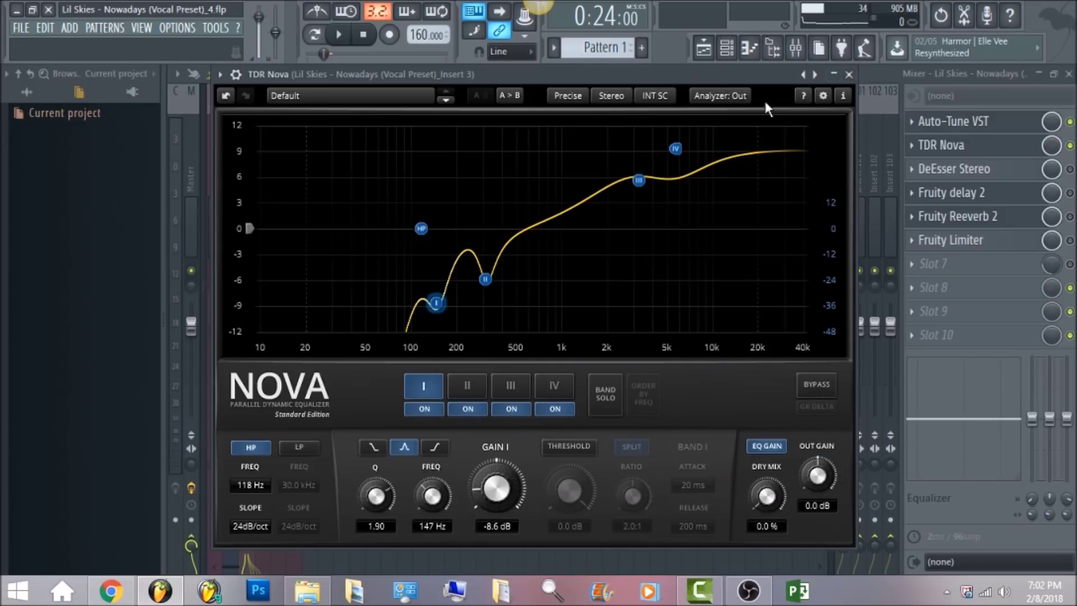
left_click(733, 99)
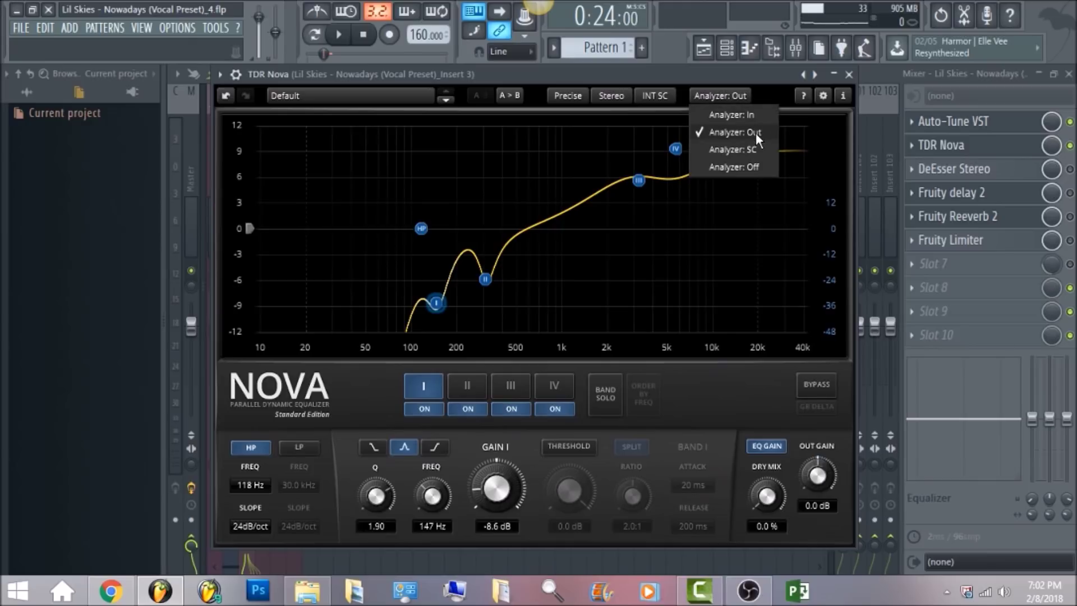
left_click(770, 87)
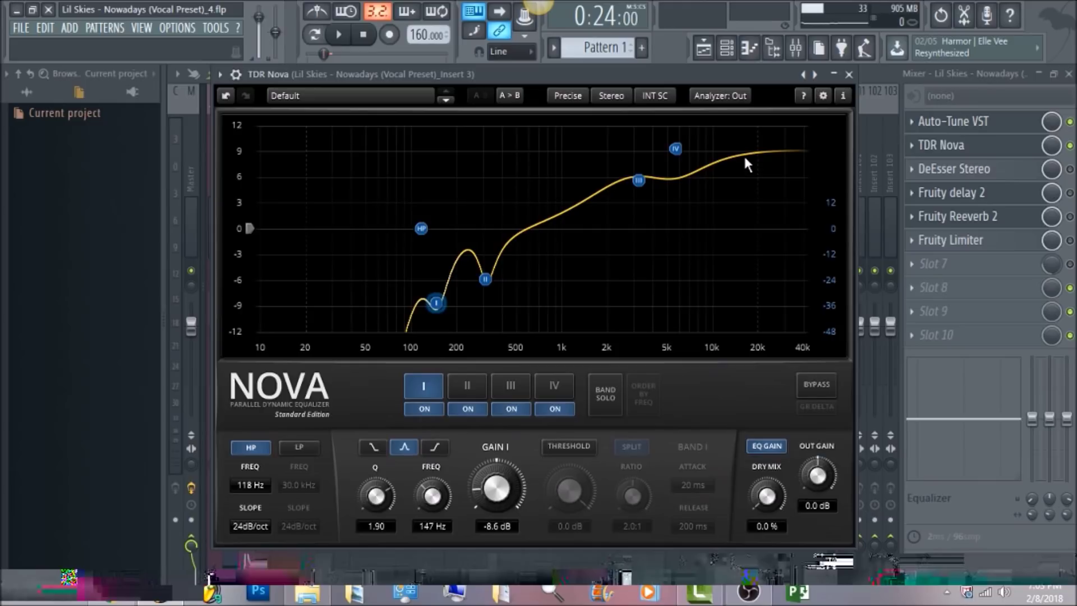
left_click(349, 43)
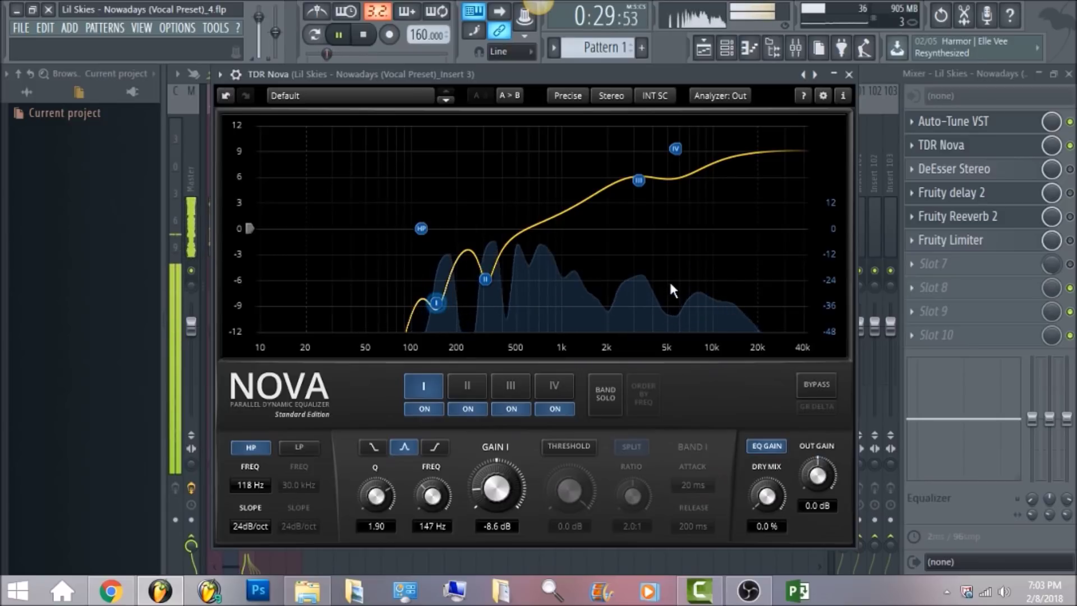
left_click(364, 35)
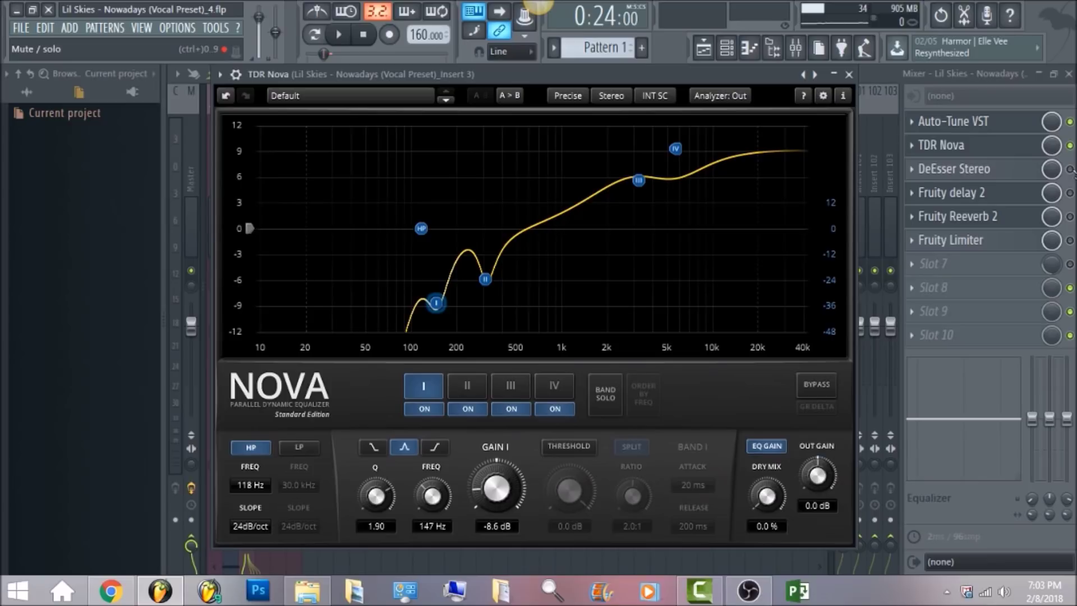
Enable DeEsser Stereo on insert 3 with its SideChain on HighPass, and play the selected range through it.
key("Escape")
left_click(986, 178)
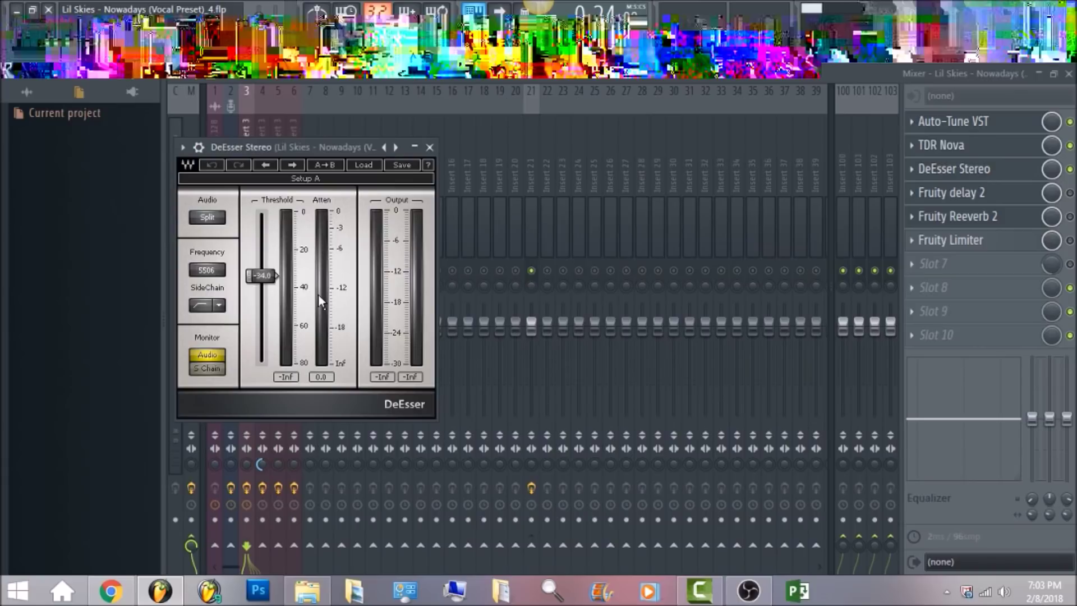
left_click(219, 305)
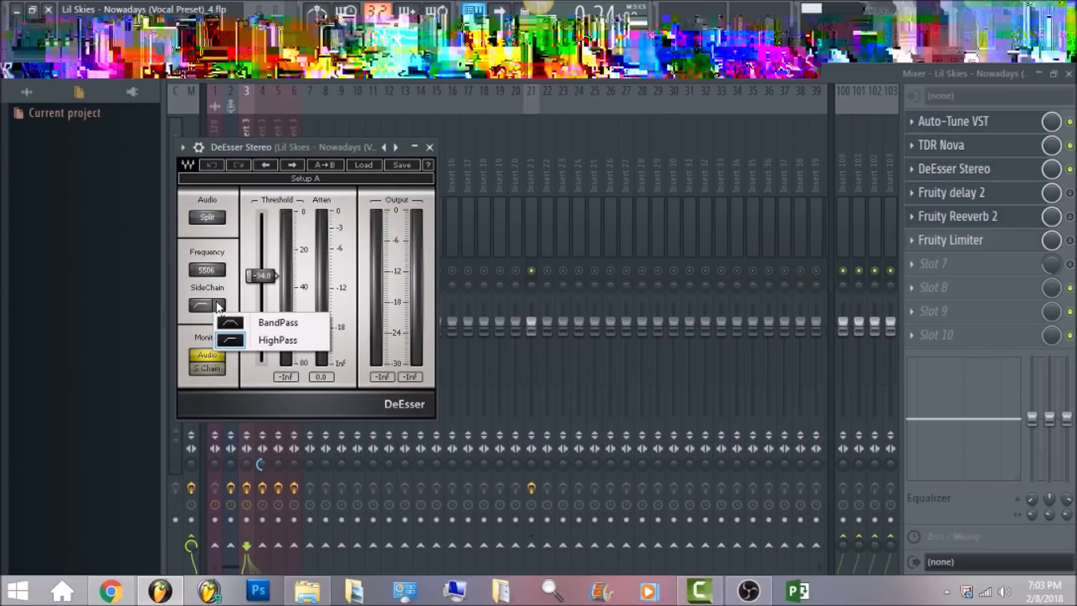
left_click(264, 341)
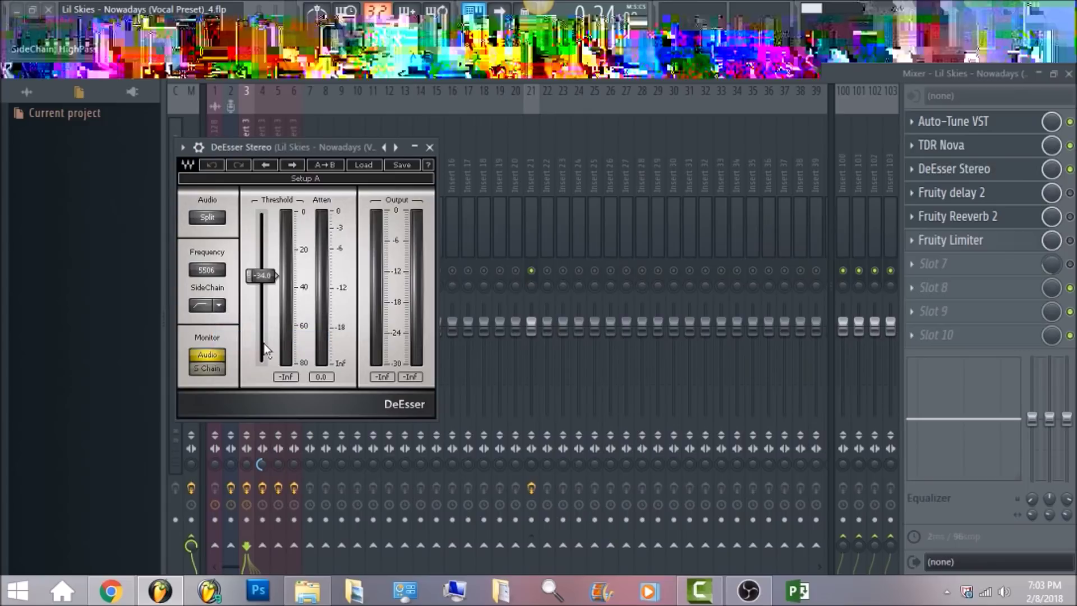
left_click(339, 35)
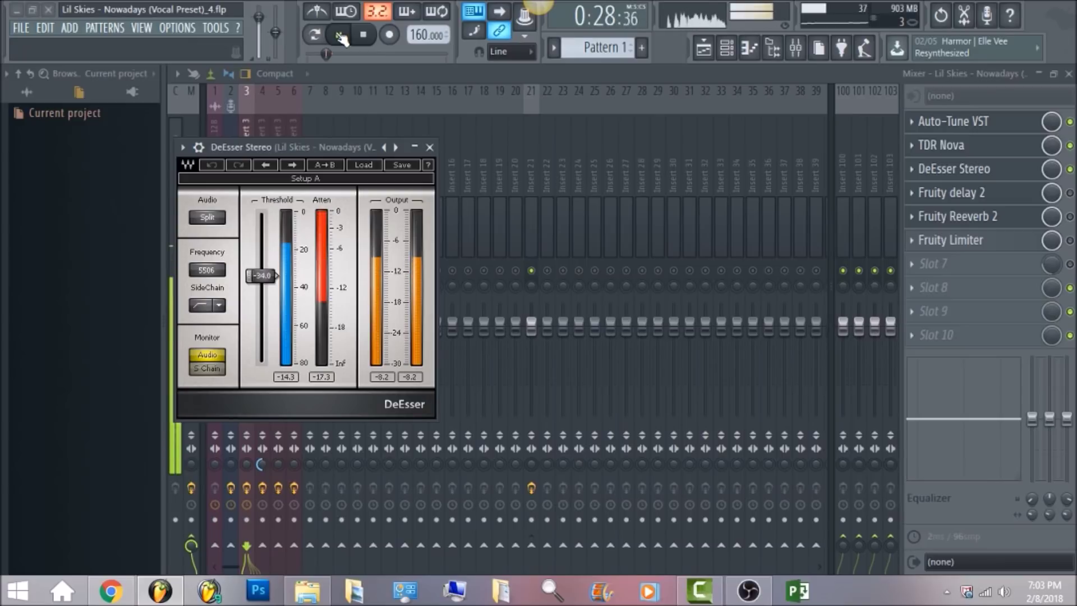
key("space")
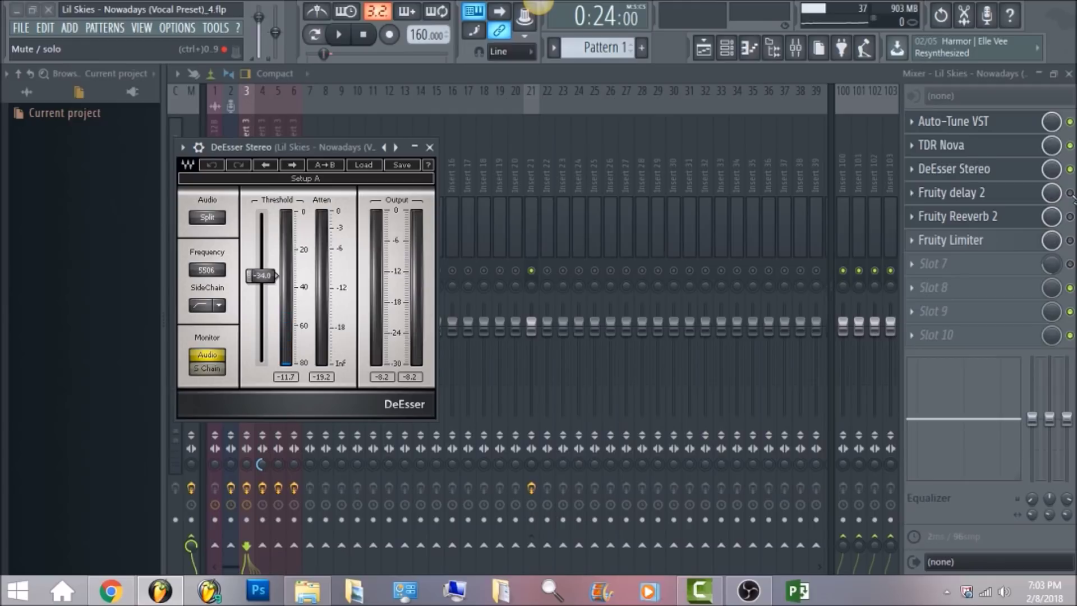
Enable Fruity delay 2 on insert 3, show its settings, and play the selected range with the delay added.
left_click(1040, 192)
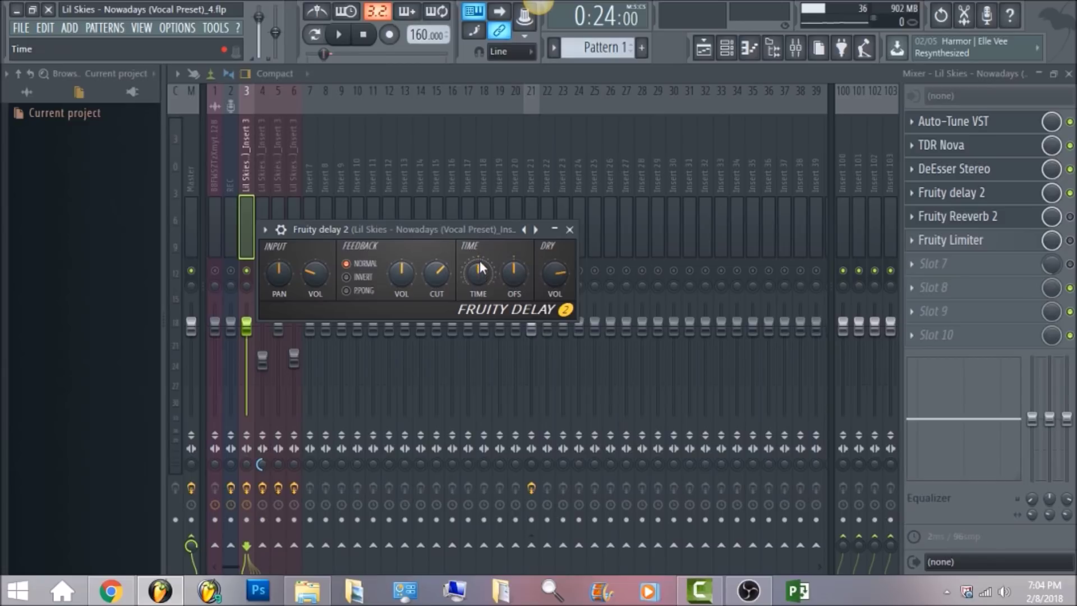
left_click(342, 36)
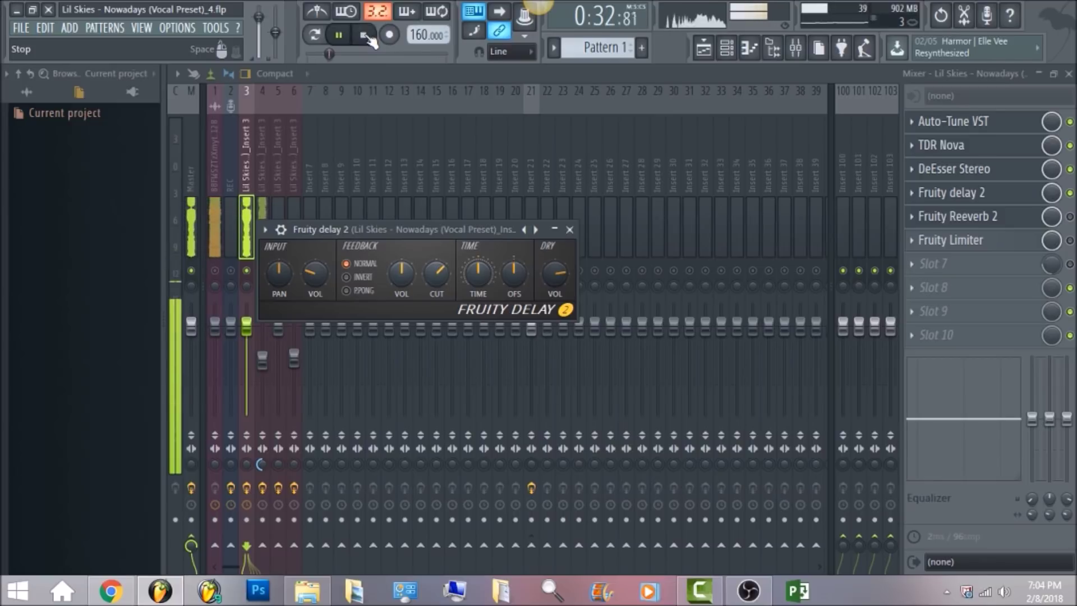
left_click(365, 35)
Enable Fruity Reeverb 2 on insert 3, show its settings, and play the selected range with the reverb added.
left_click(1070, 216)
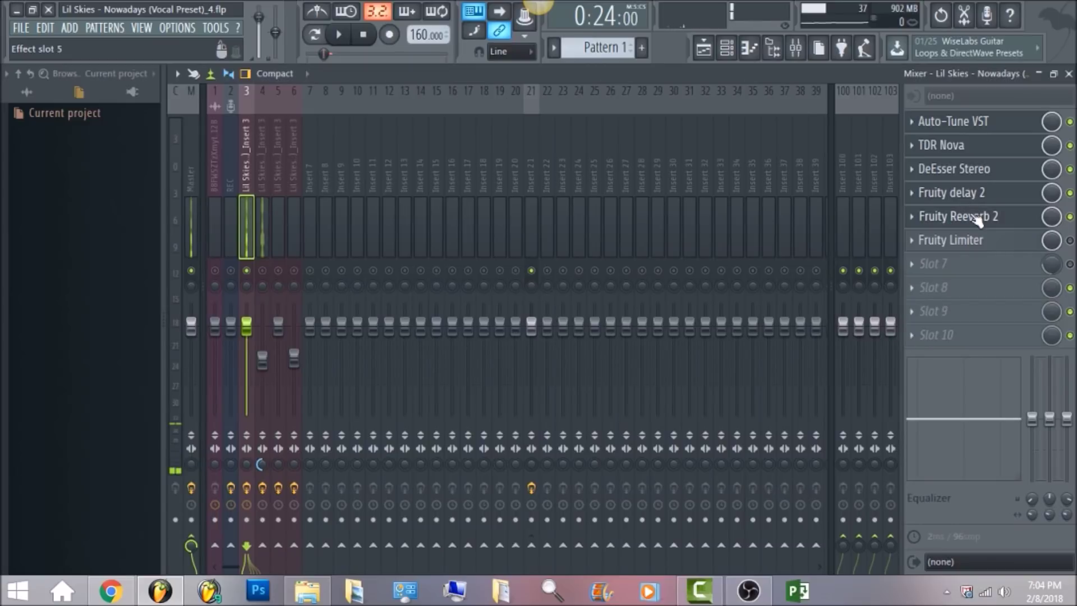
left_click(977, 218)
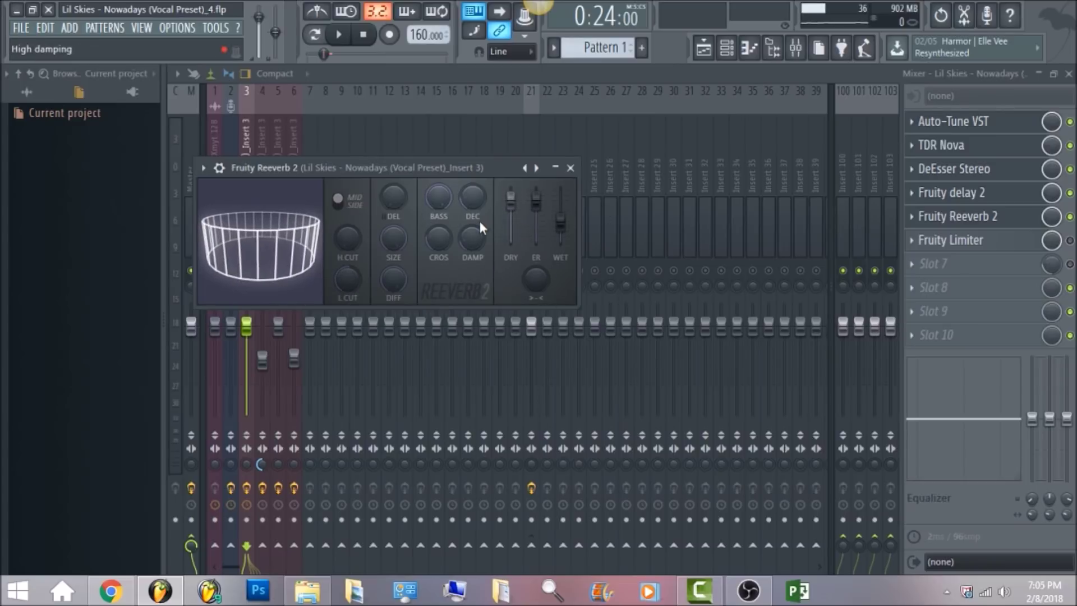
left_click(339, 35)
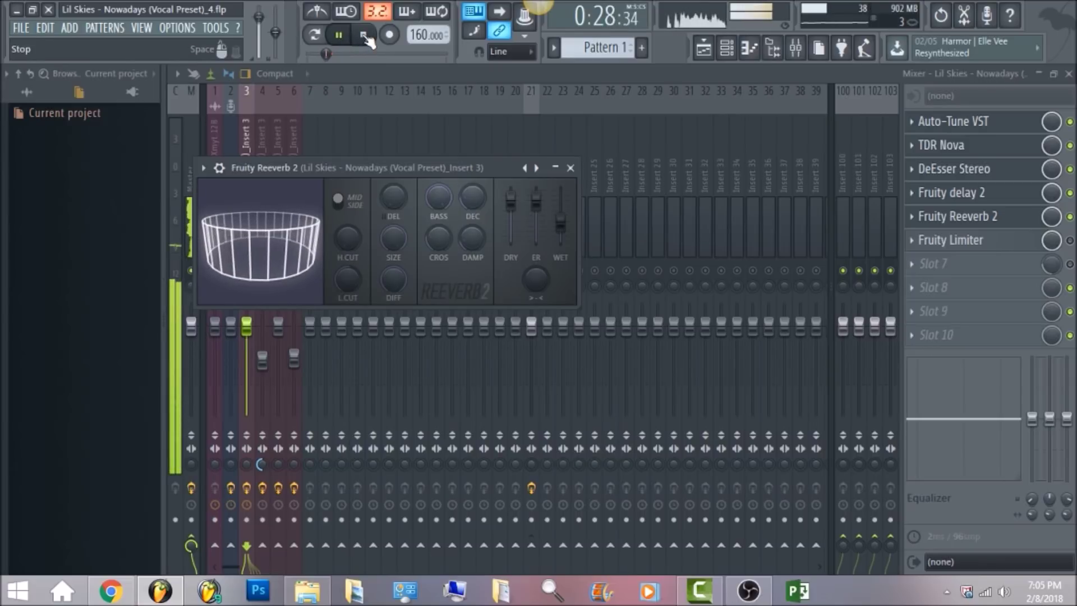
left_click(364, 36)
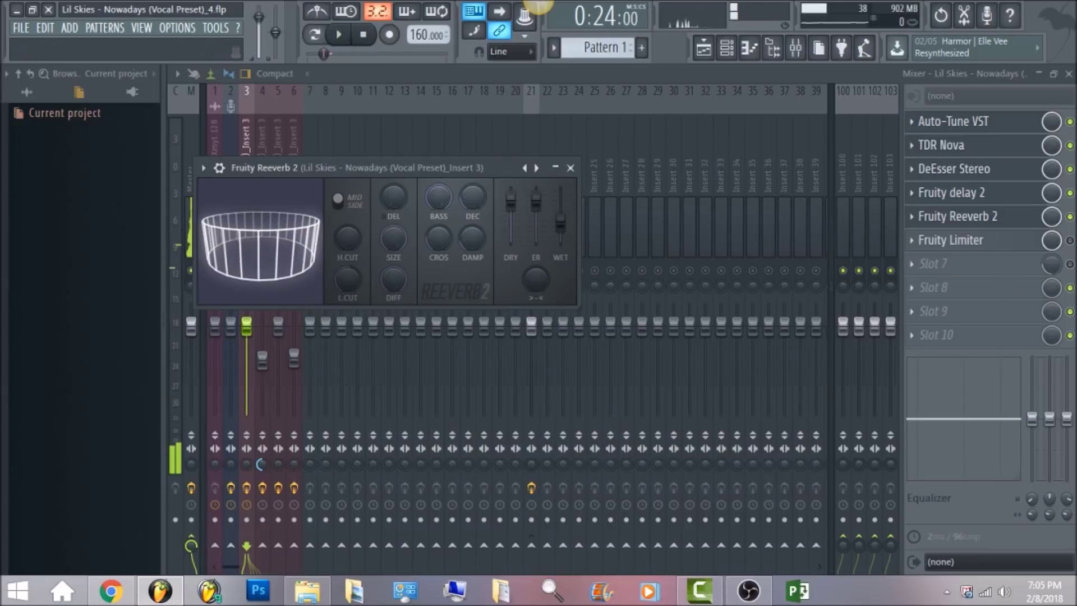
Enable Fruity Limiter on insert 3, show its settings, and play the selected range with the limiter added.
left_click(984, 240)
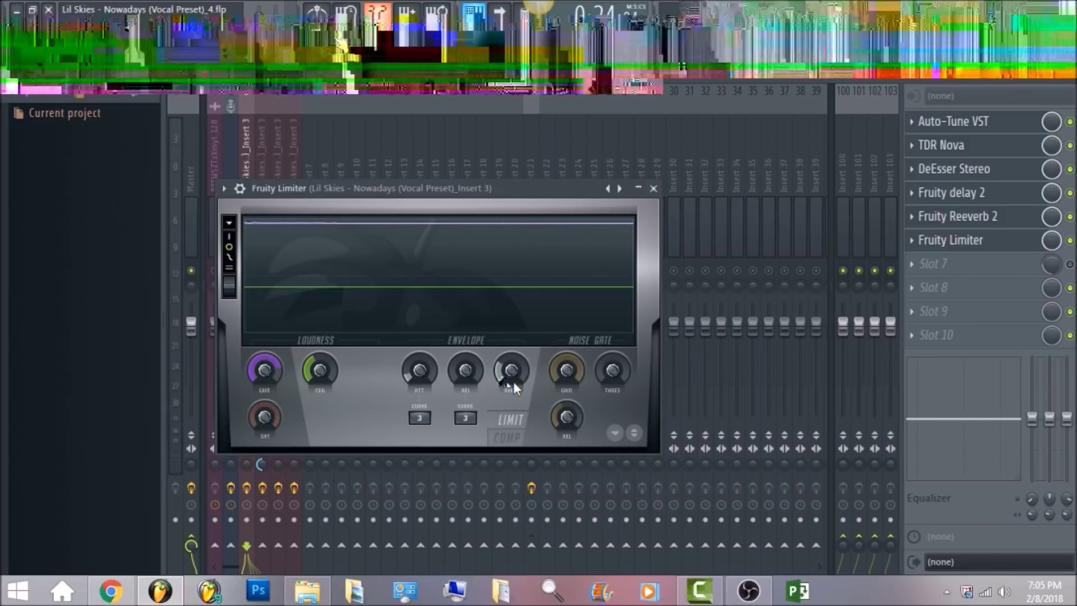
key("space")
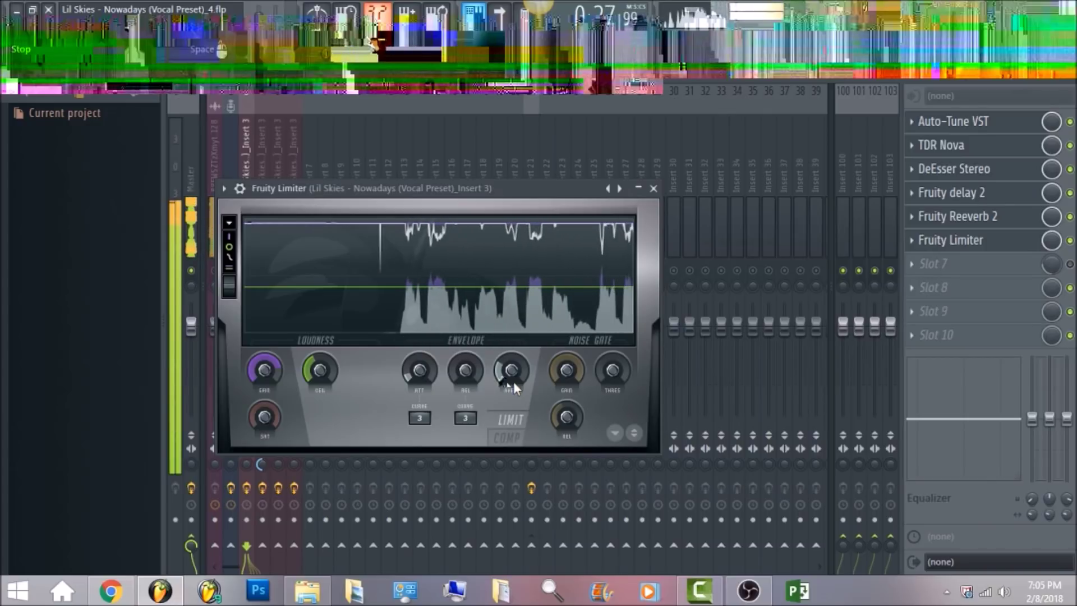
key("space")
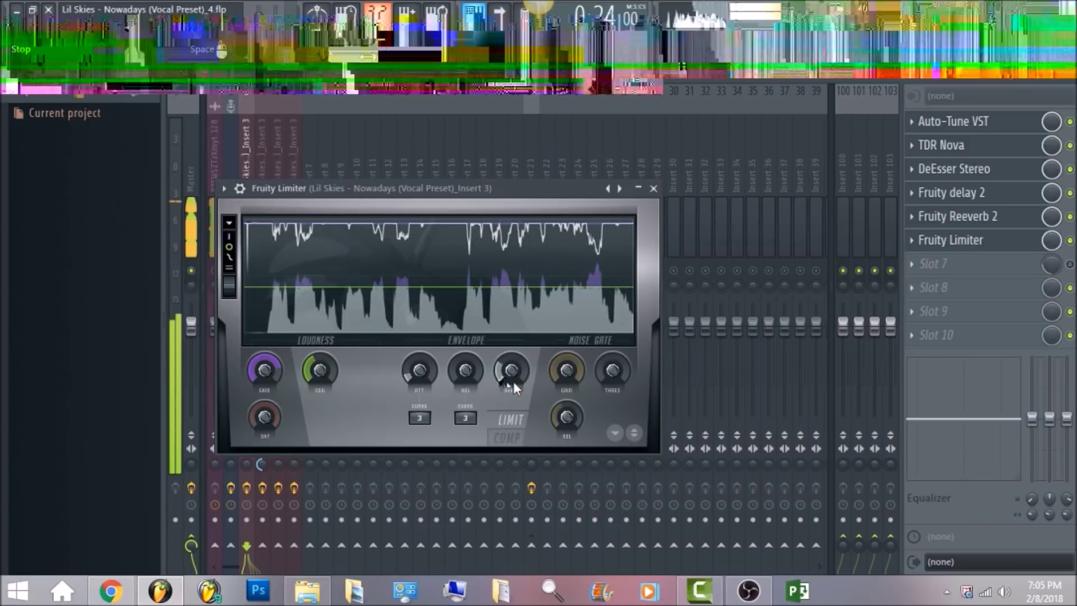
key("Escape")
Select insert 4 and unmute it alongside the main vocal on insert 3.
left_click(259, 231)
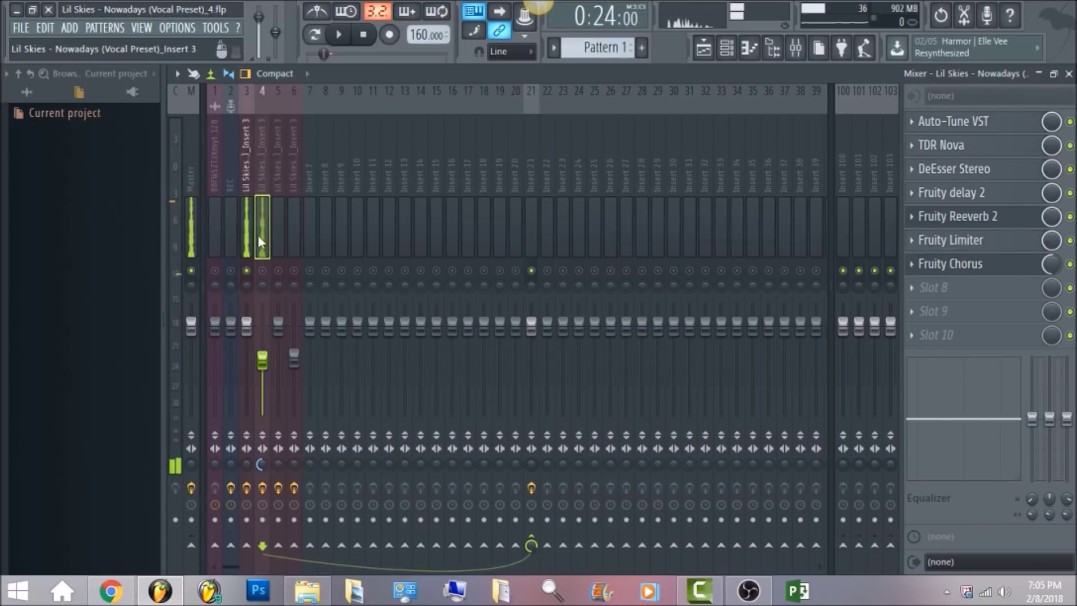
left_click(263, 270)
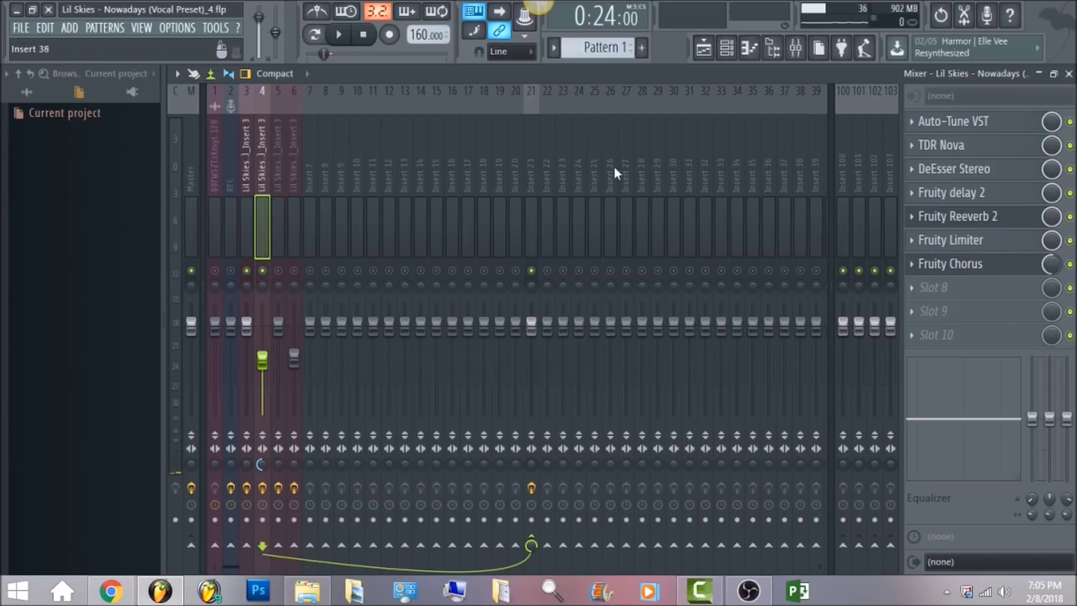
Show the option for saving insert 3's mixer track state and the one for opening a mixer track state on insert 4.
left_click(249, 183)
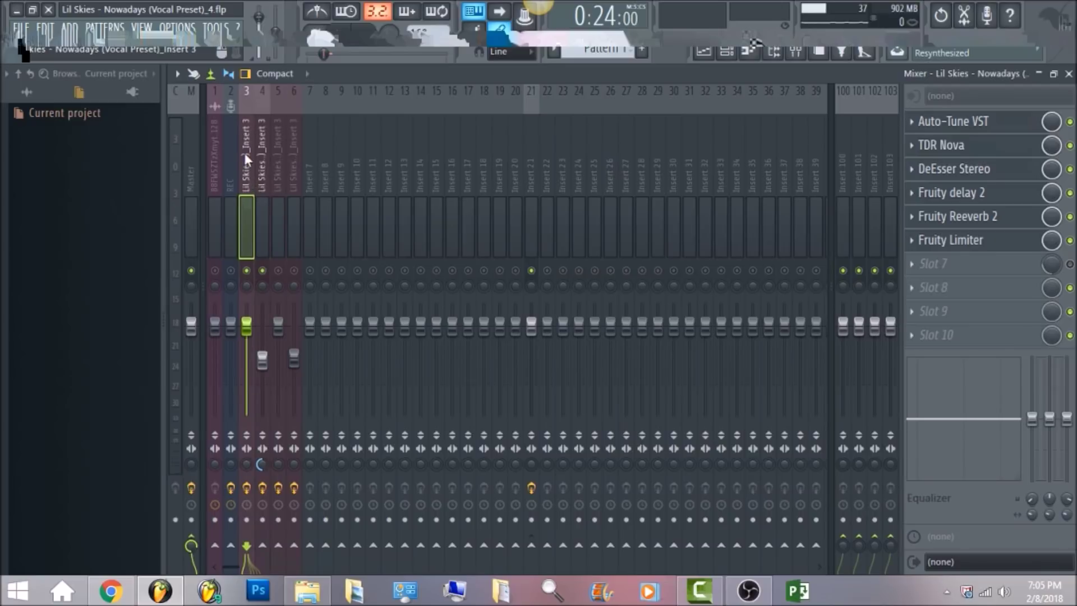
right_click(245, 158)
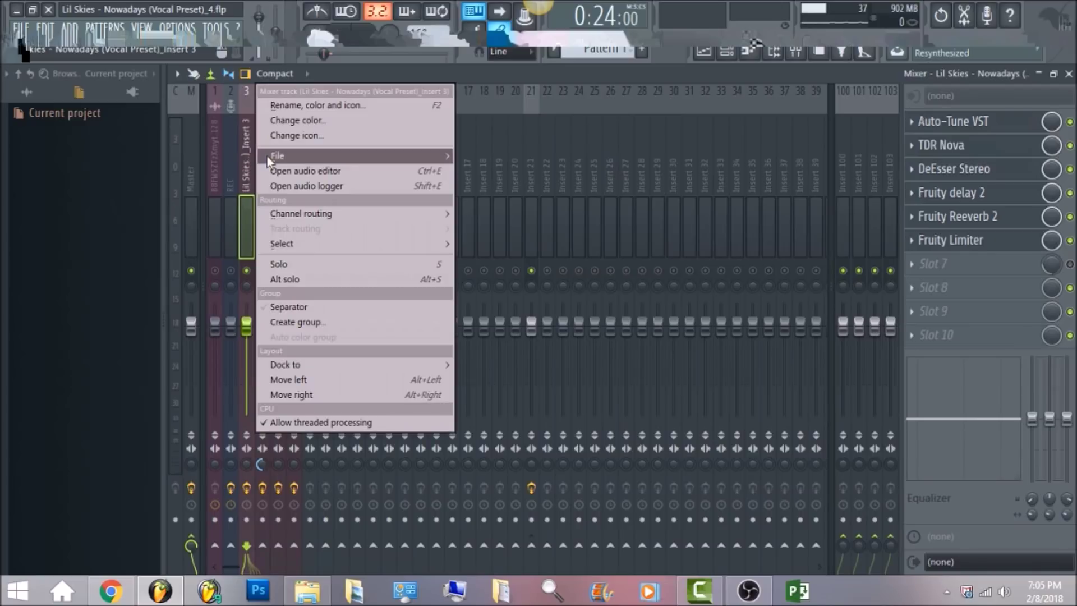
mouse_move(292, 157)
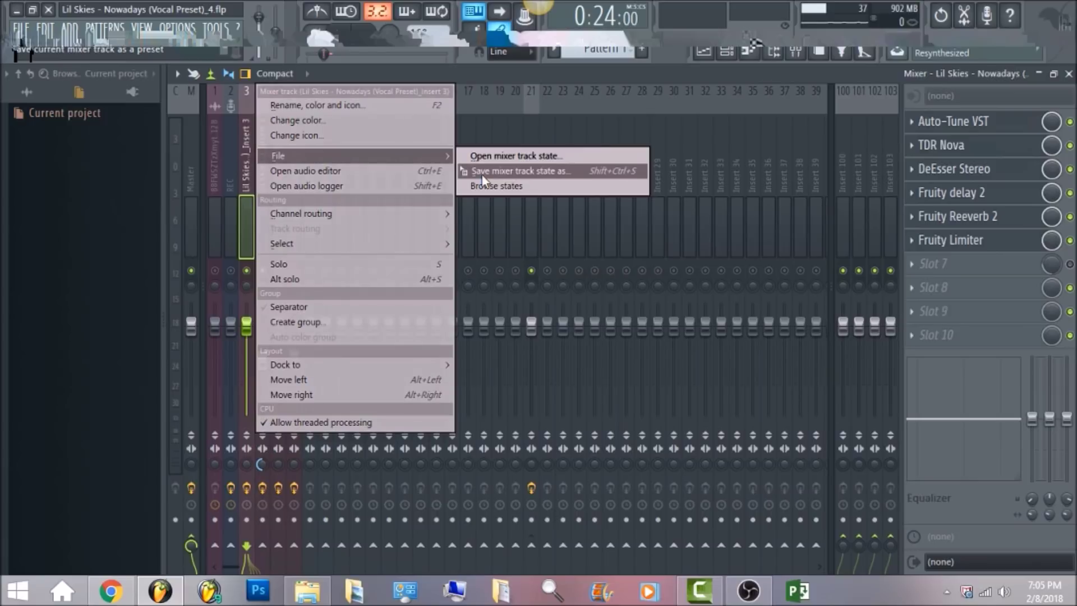
left_click(481, 78)
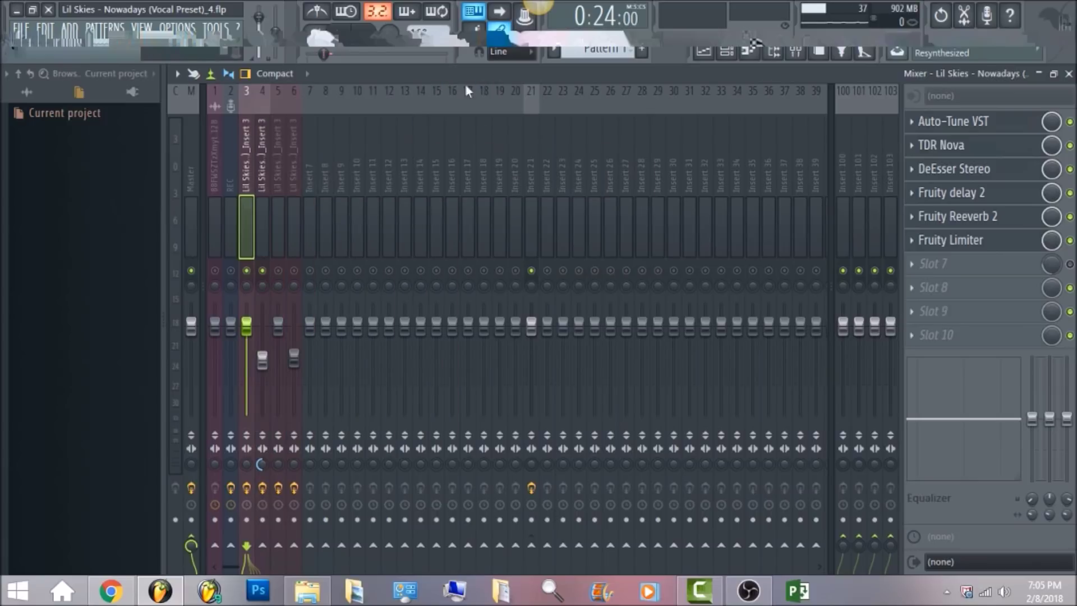
left_click(263, 162)
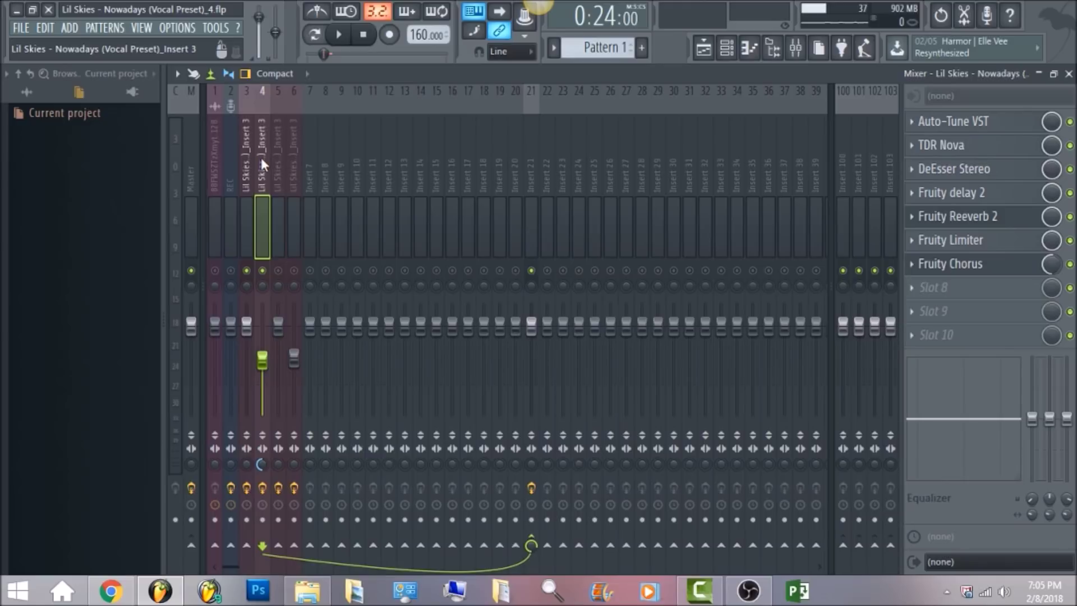
right_click(260, 157)
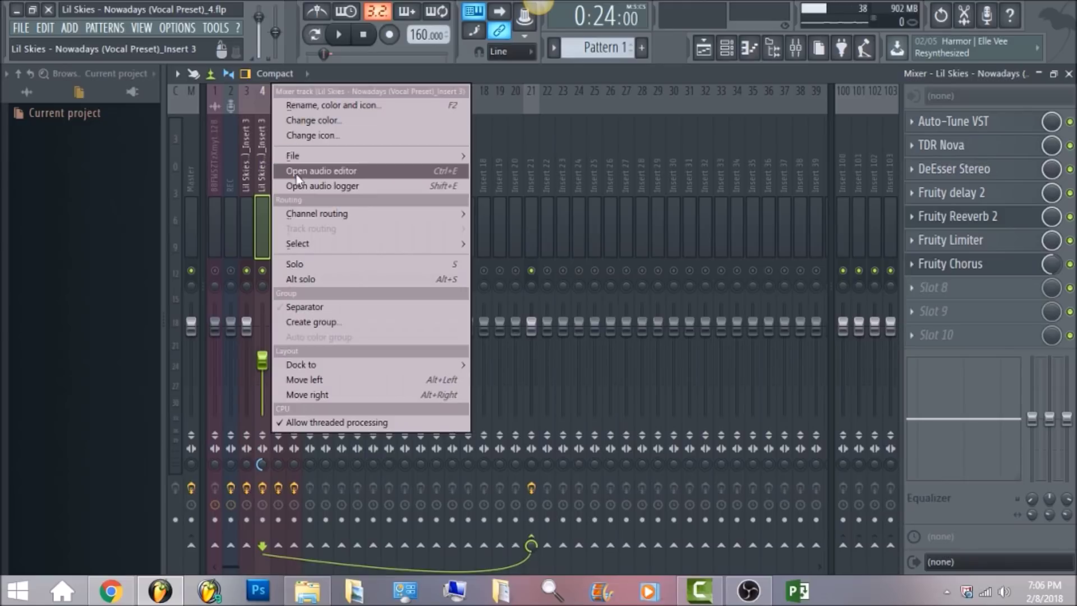
mouse_move(296, 164)
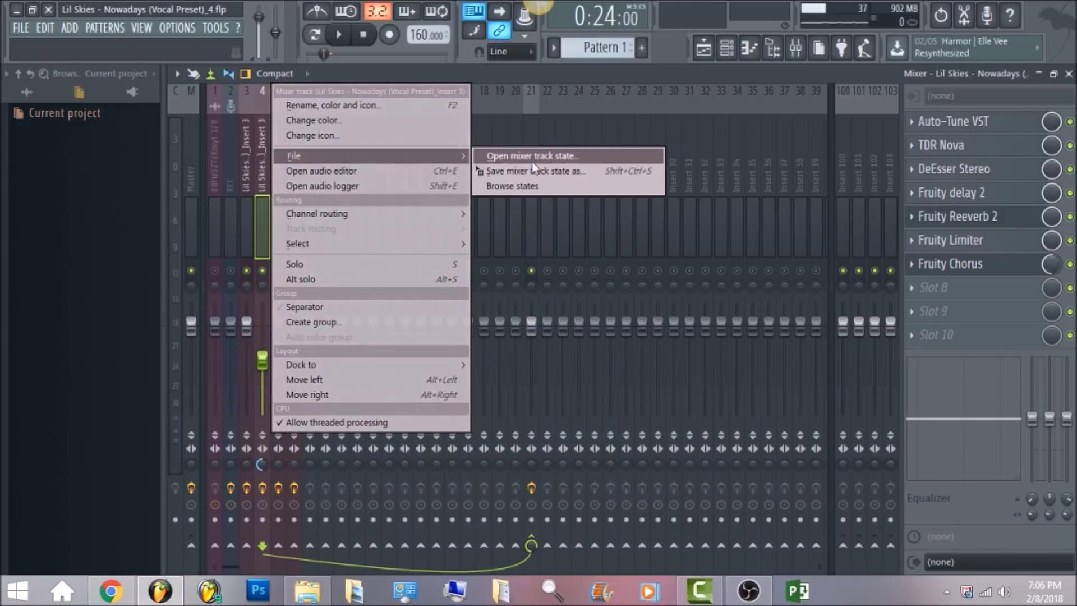
left_click(577, 76)
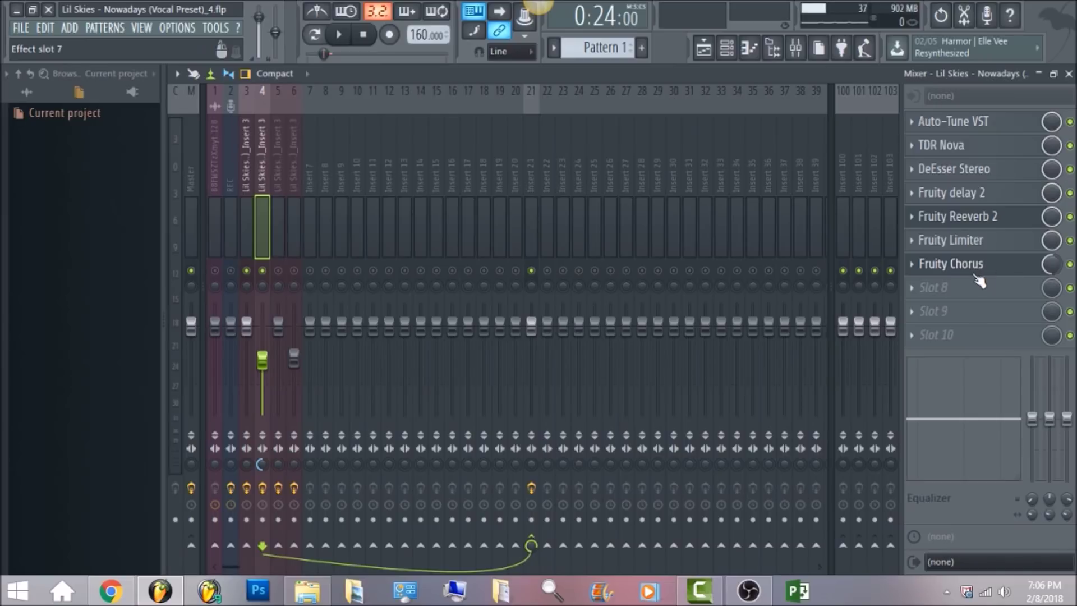
Mute insert 3, check the vocal clips in the playlist, and play insert 4 on its own.
mouse_move(1051, 264)
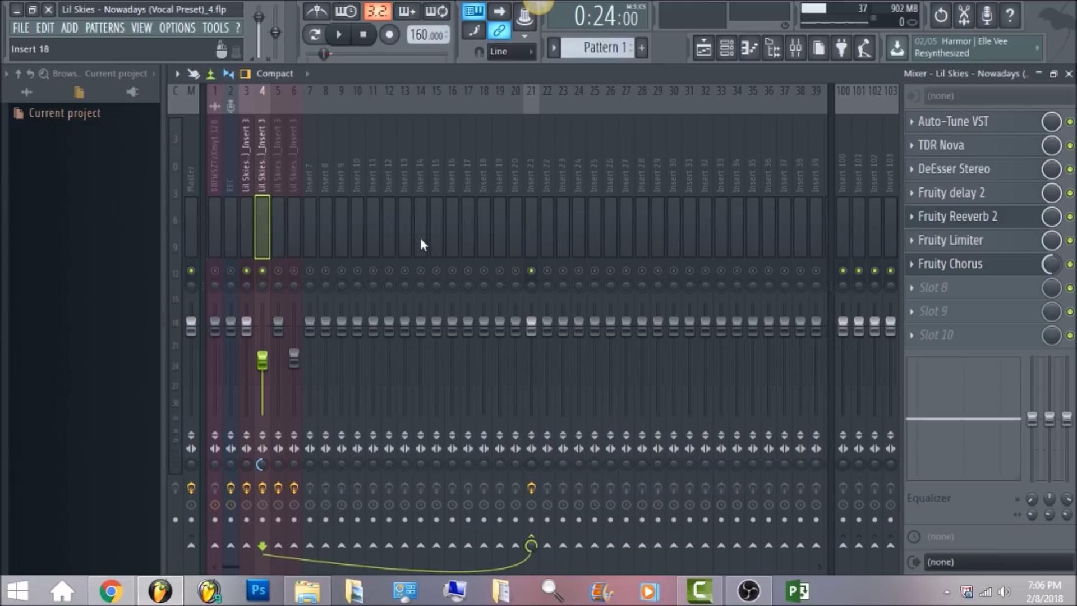
left_click(246, 270)
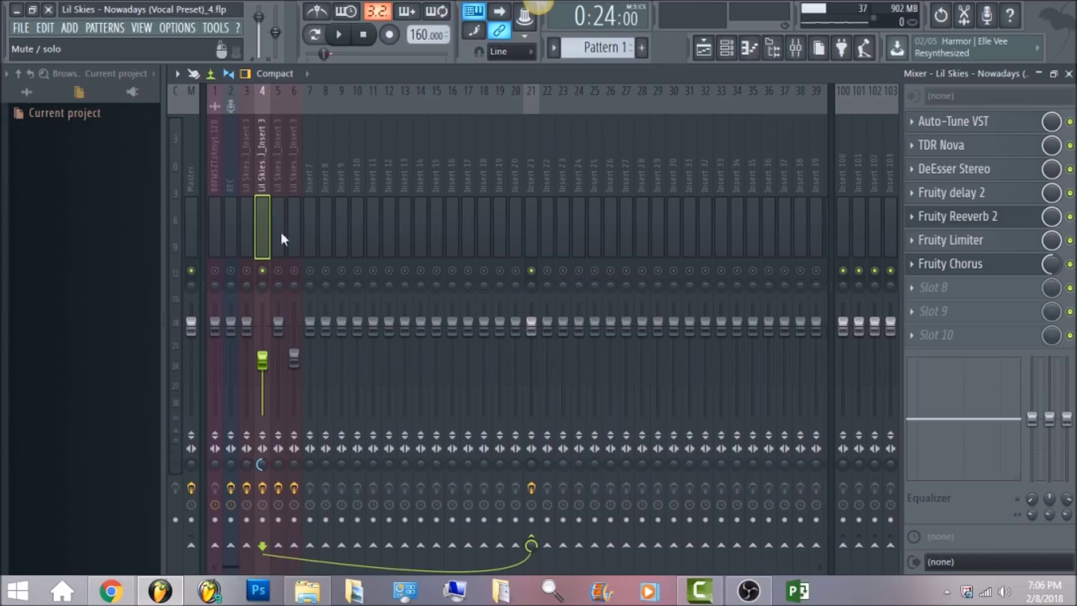
left_click(704, 47)
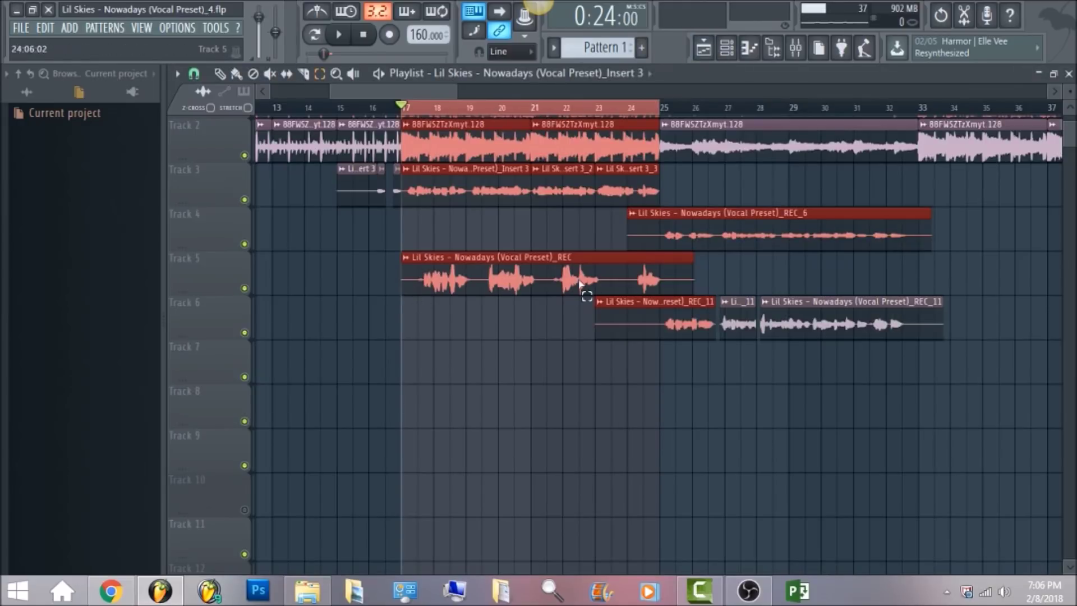
left_click(796, 48)
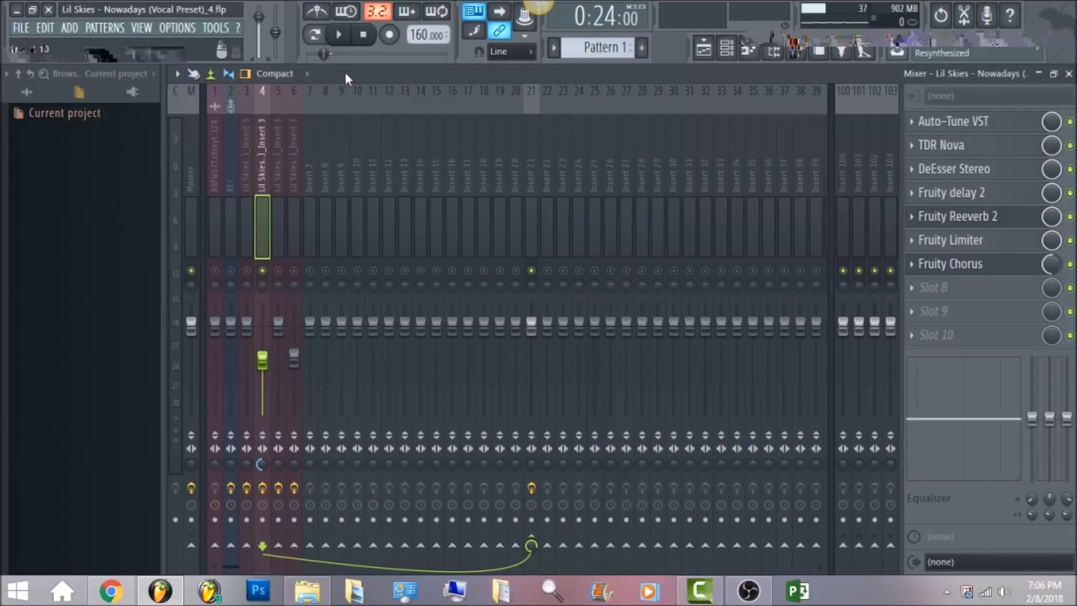
left_click(340, 36)
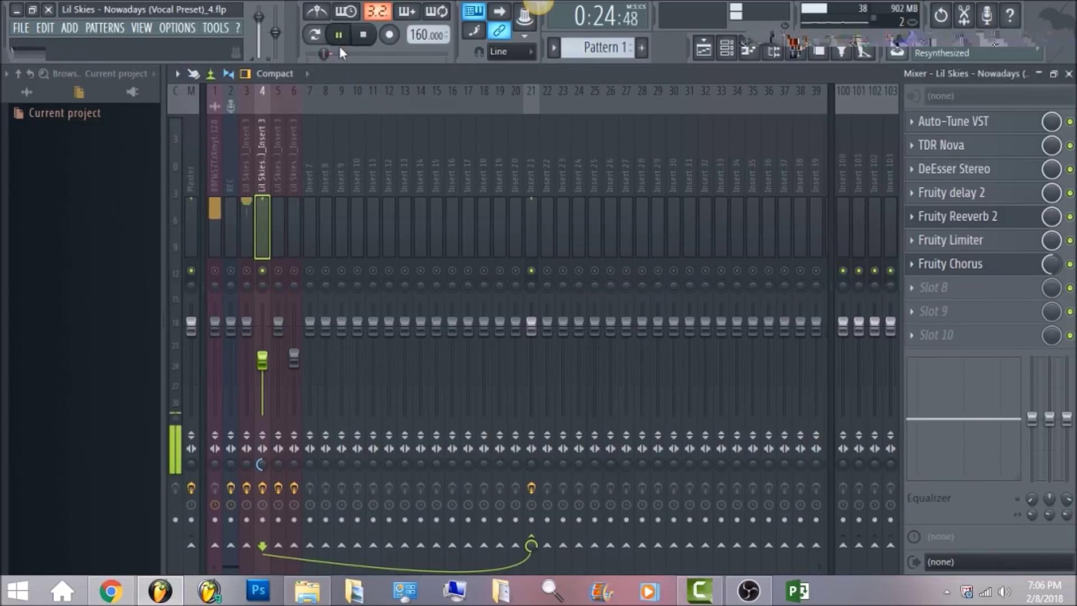
left_click(367, 37)
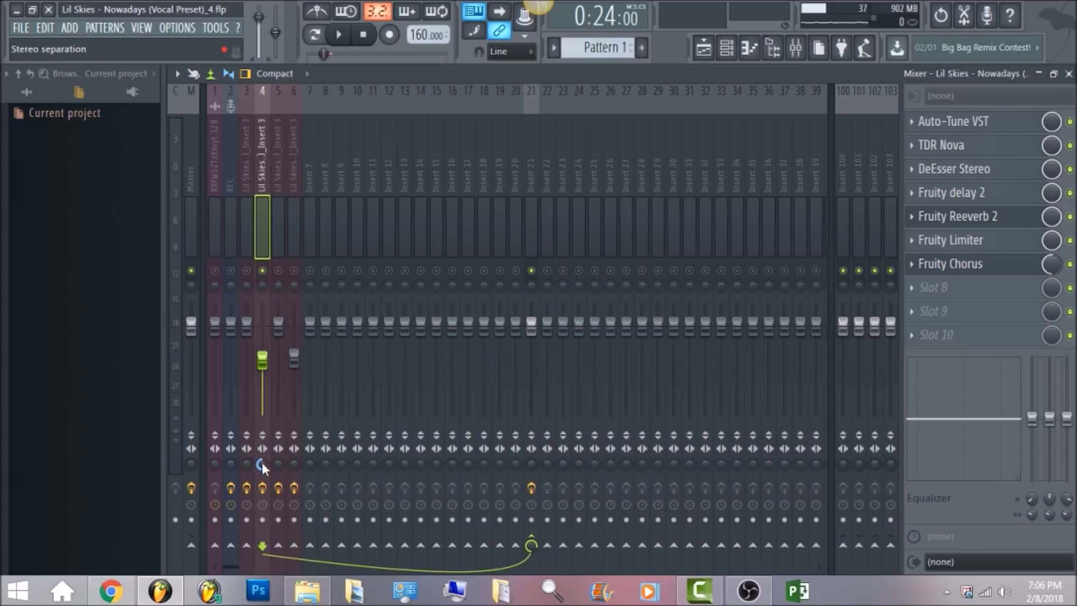
Unmute insert 3 and play the selected range with inserts 3 and 4 together.
left_click(246, 271)
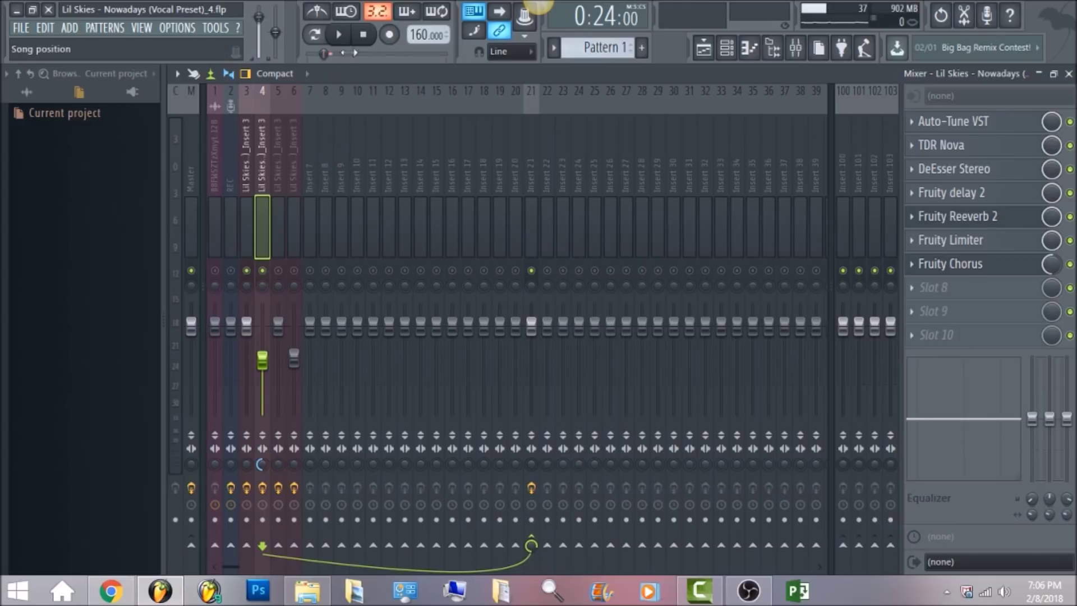
left_click(349, 35)
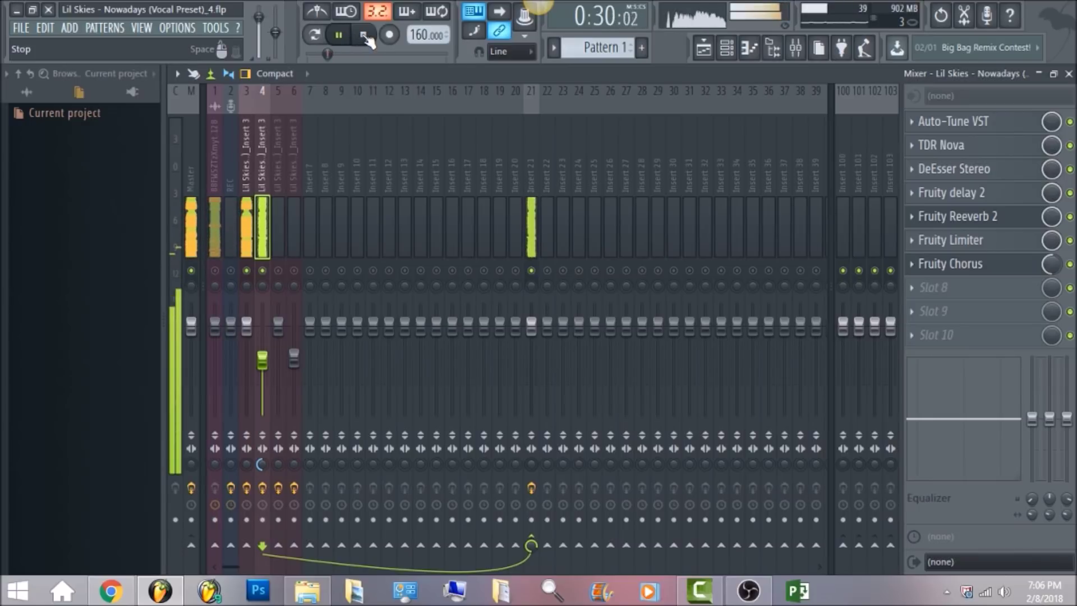
left_click(365, 37)
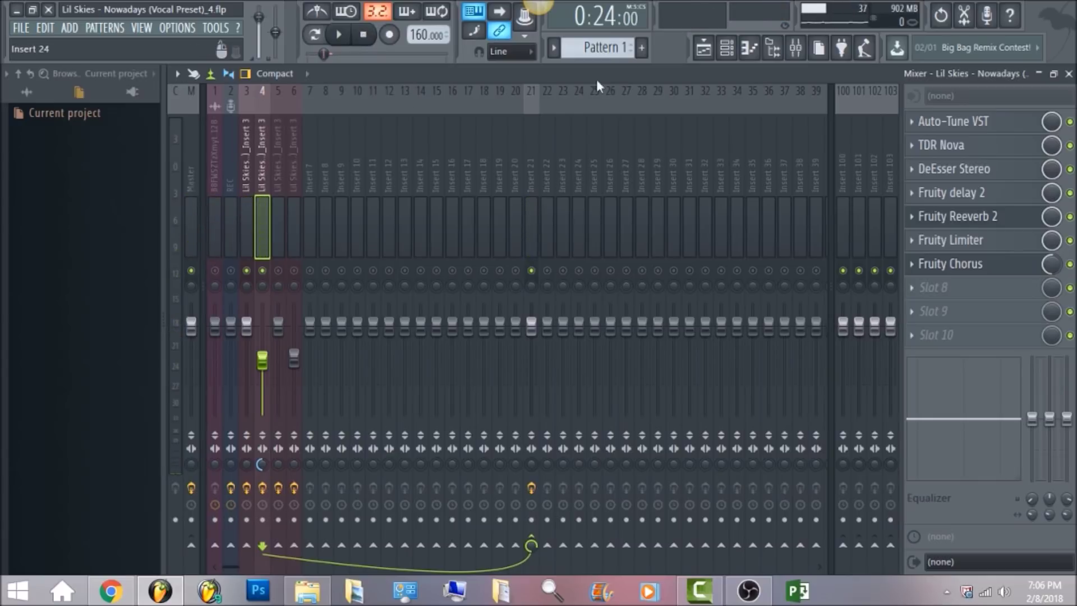
Select bars 25 to 33 in the playlist as the playback range and return to the mixer.
left_click(702, 49)
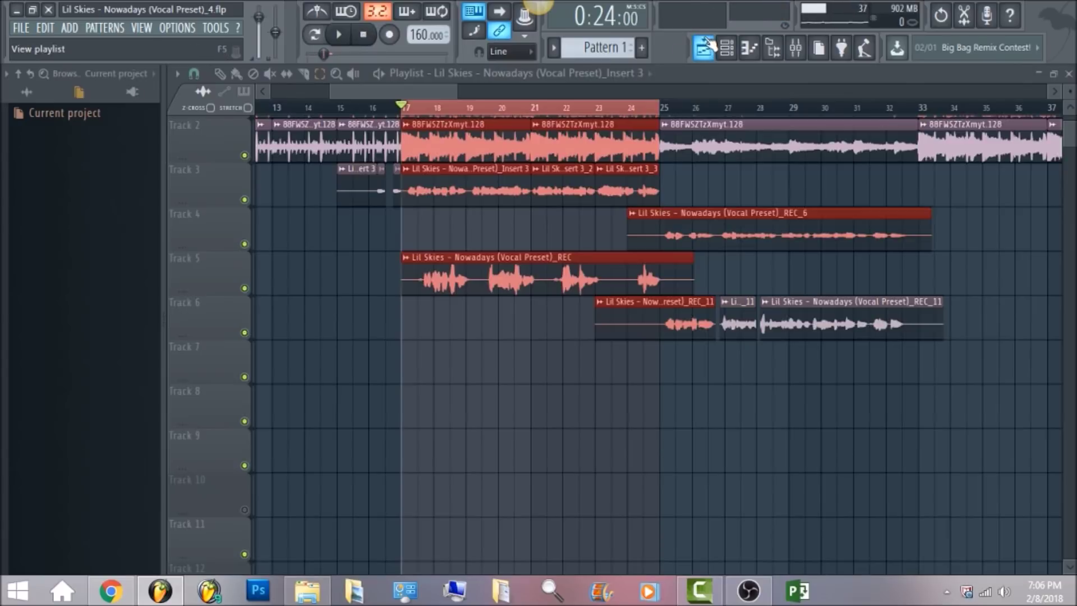
left_click(660, 112)
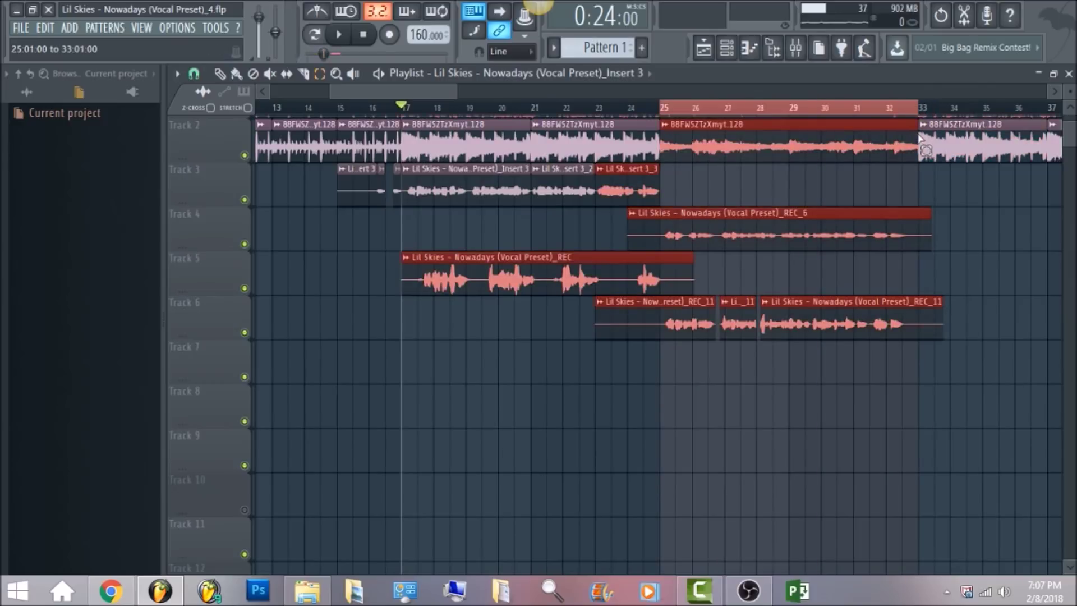
left_click(807, 50)
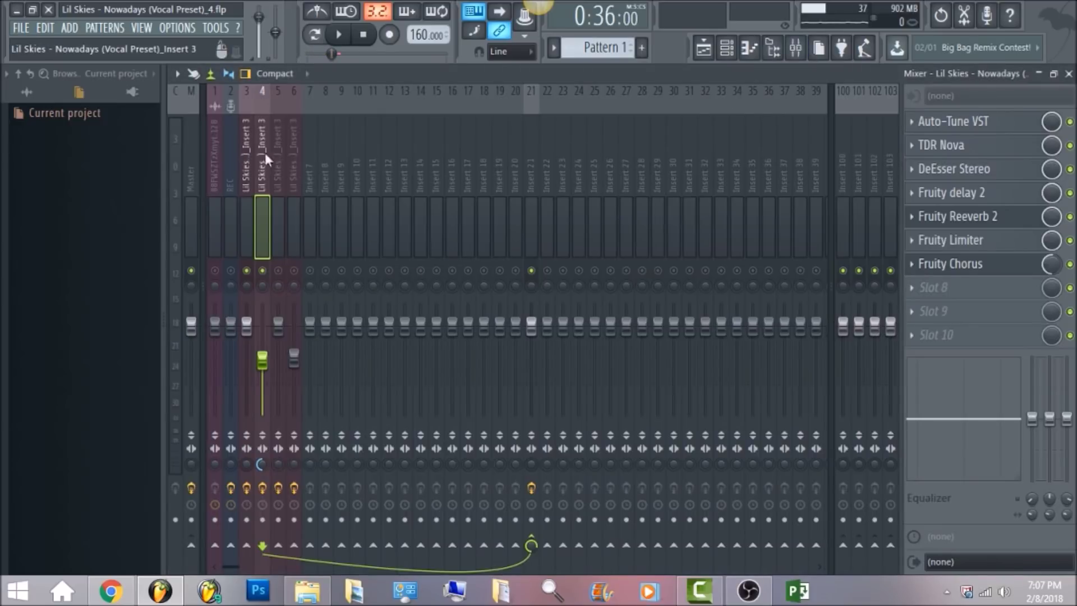
Select and unmute insert 5, and mute inserts 3 and 4.
left_click(274, 167)
left_click(278, 270)
left_click(262, 271)
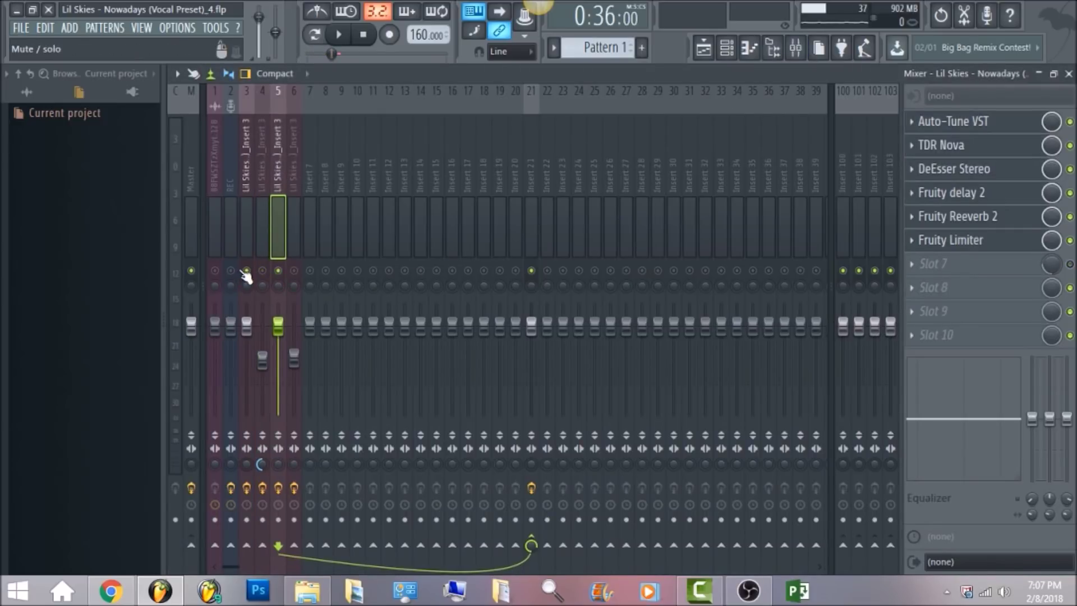
left_click(246, 271)
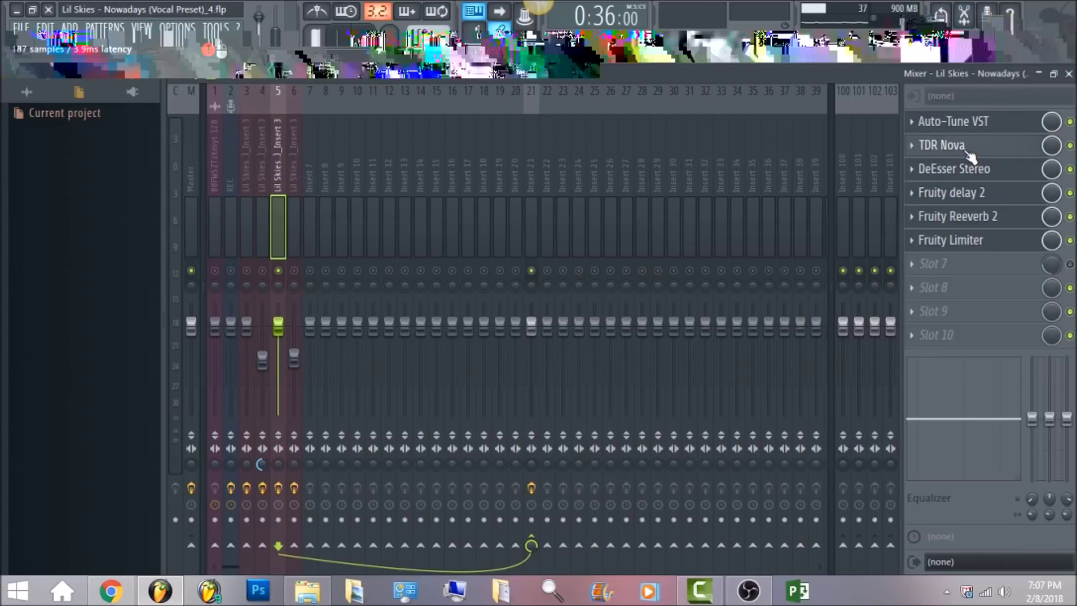
Show the TDR Nova EQ curve on insert 5, play the selected range through it, and close the plugin.
left_click(954, 145)
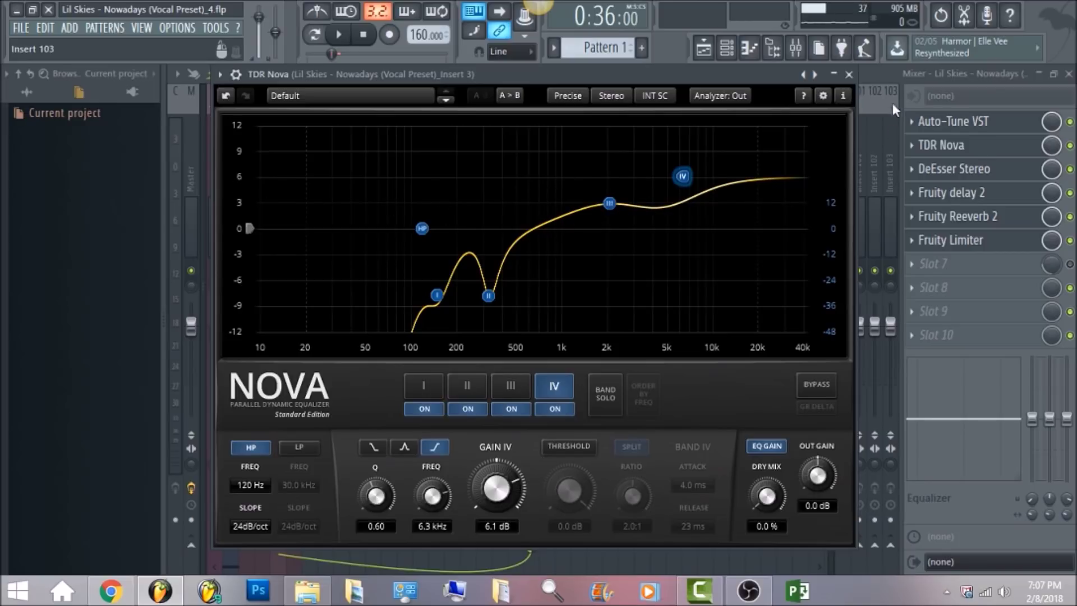
left_click(338, 35)
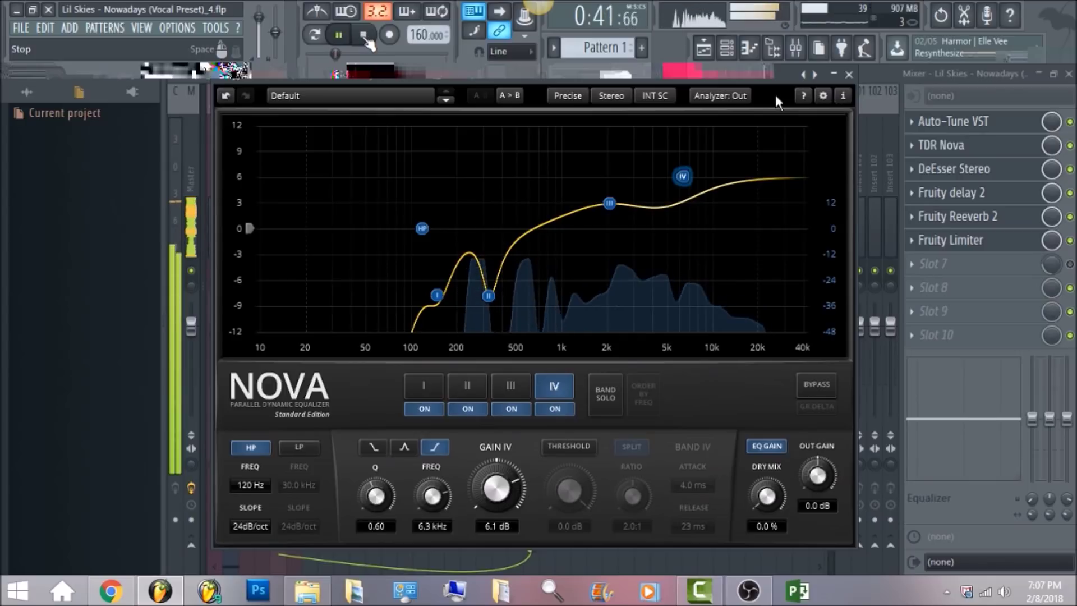
left_click(364, 36)
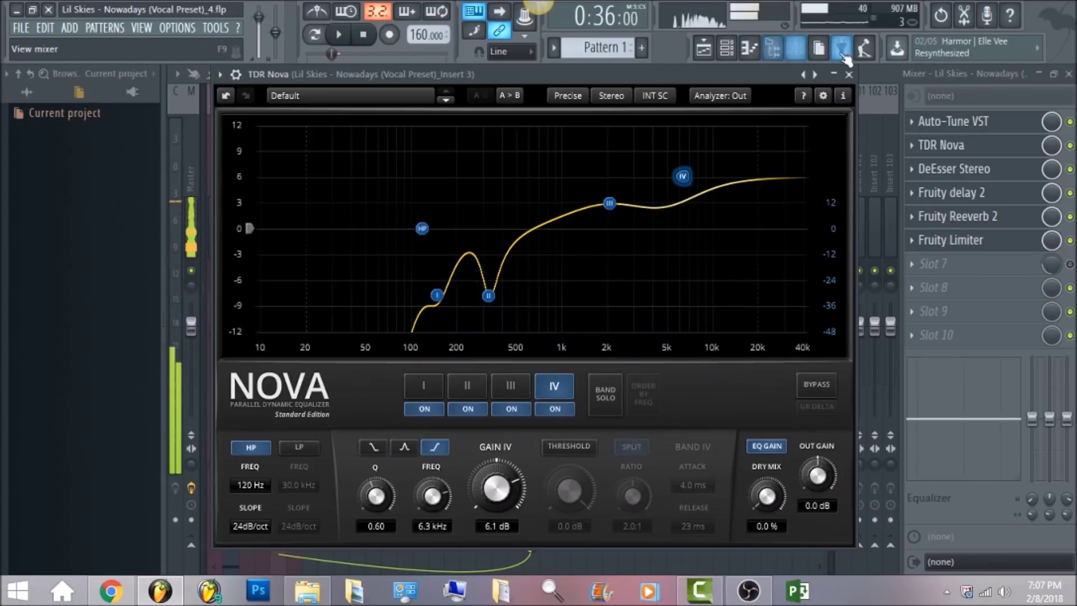
left_click(873, 73)
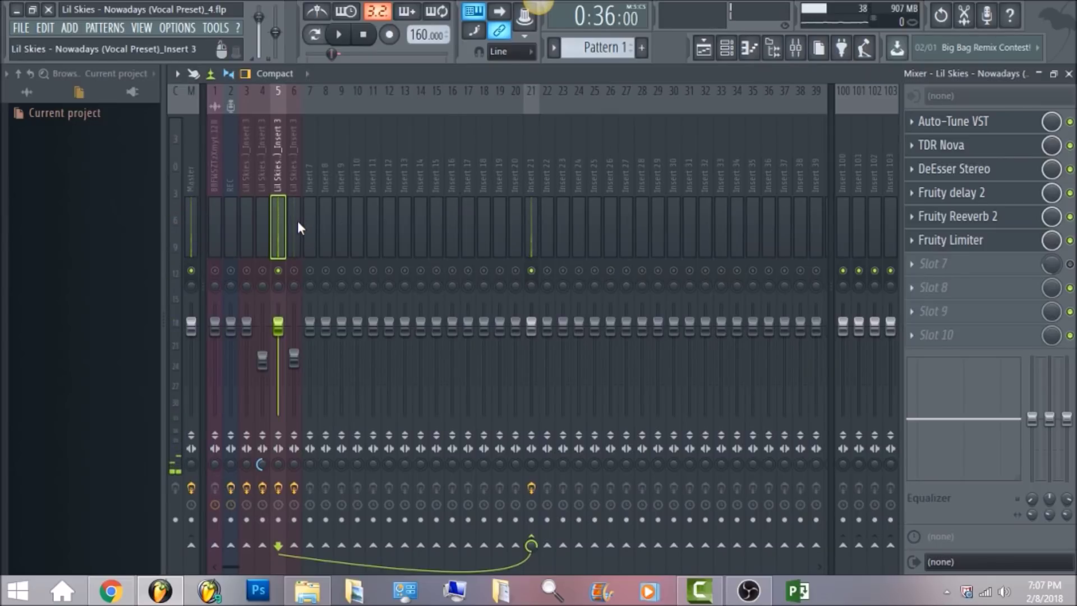
Unmute insert 6, play the selected range with insert 5 muted, and turn insert 5 back on.
left_click(297, 167)
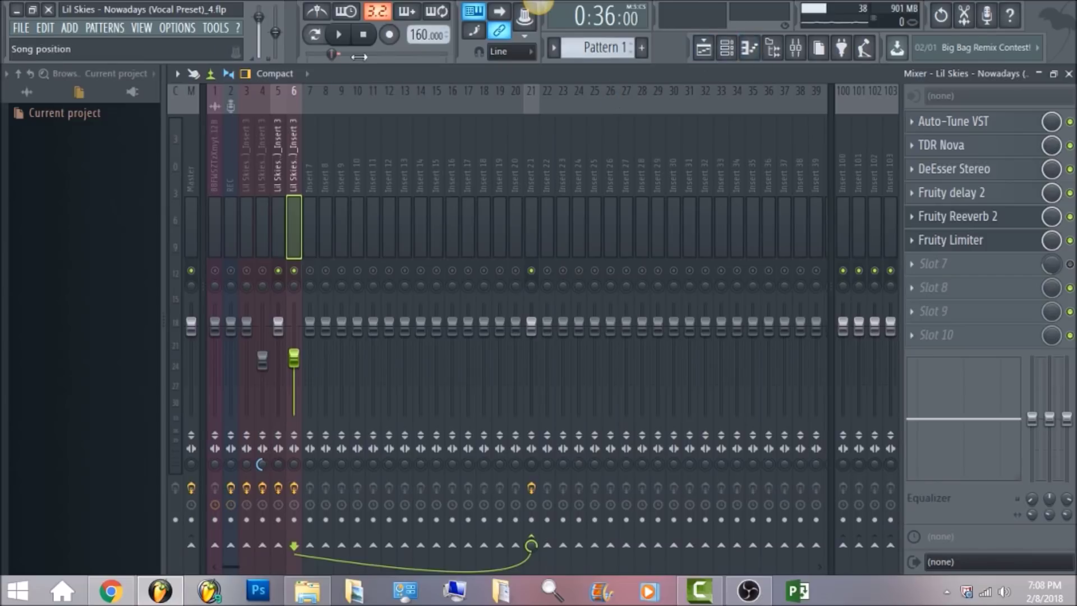
left_click(340, 34)
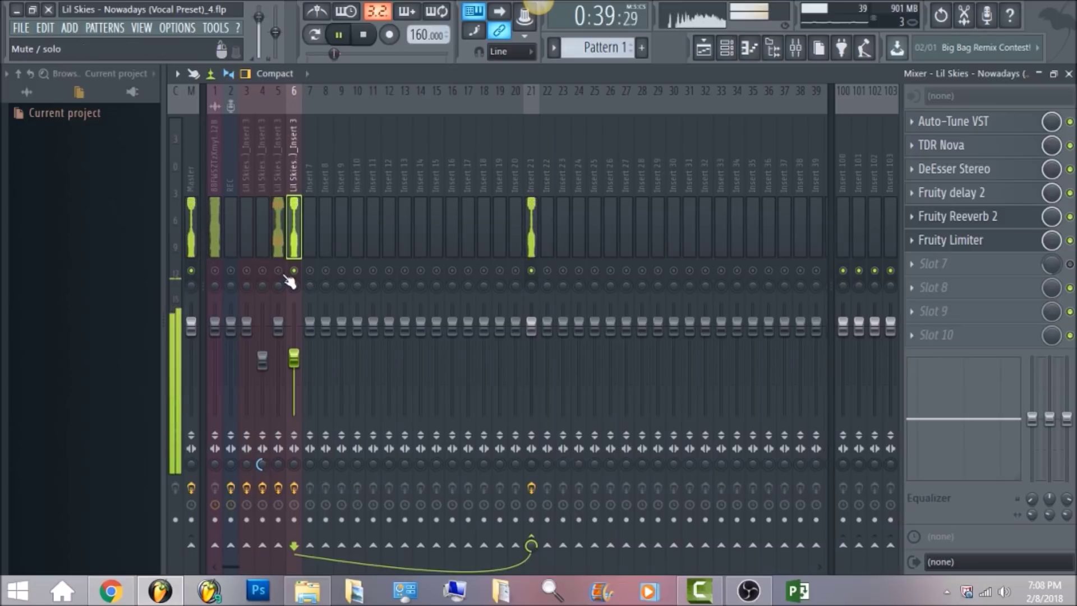
left_click(363, 35)
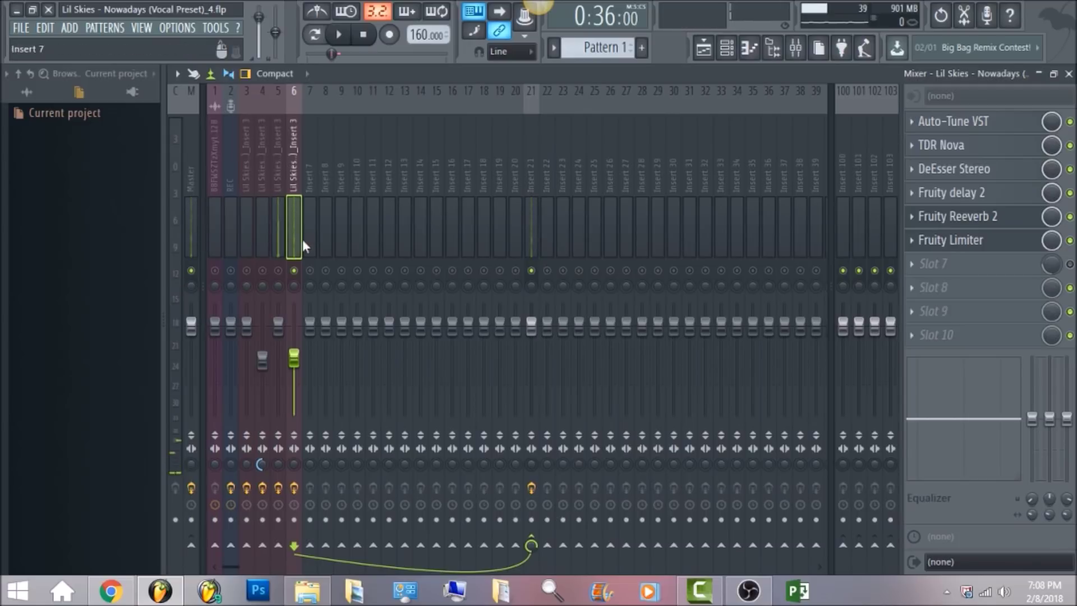
left_click(278, 271)
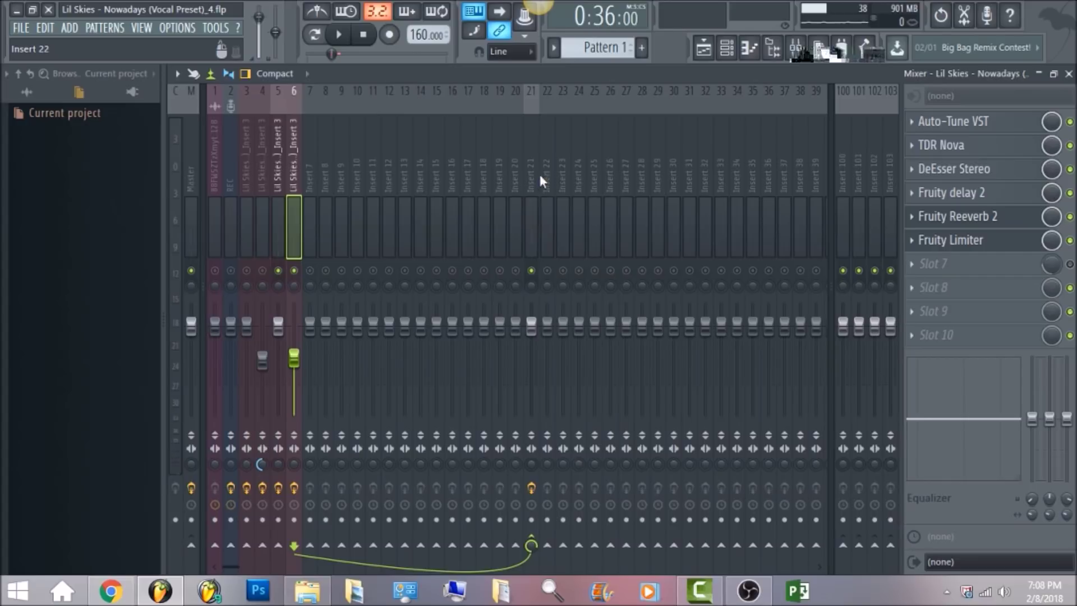
Show the routing options from insert 3 to insert 21, and display the Fruity Limiter on insert 21.
left_click(531, 168)
left_click(243, 169)
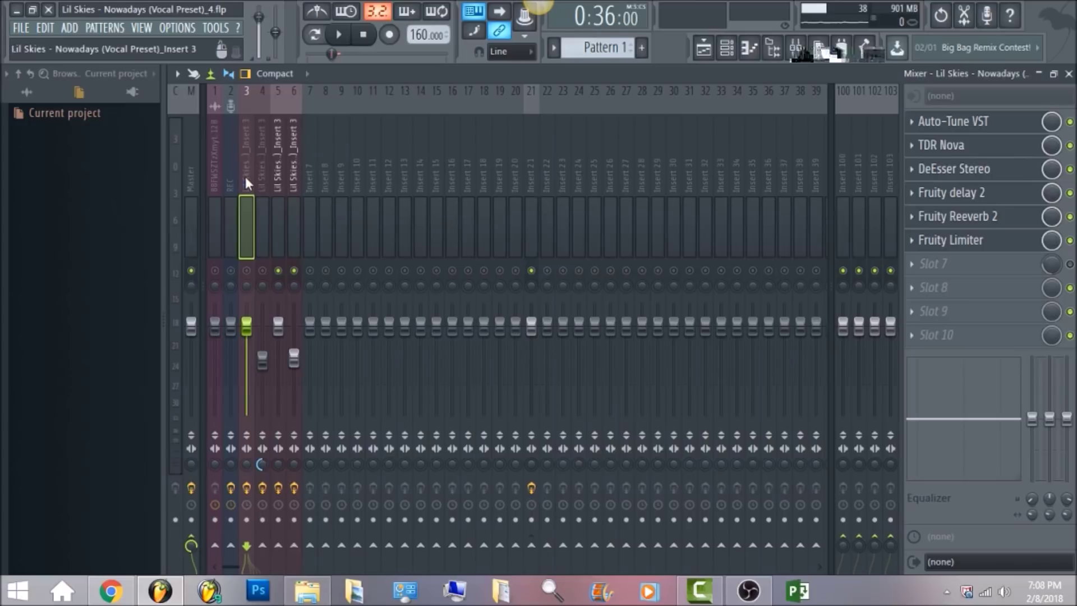
right_click(532, 549)
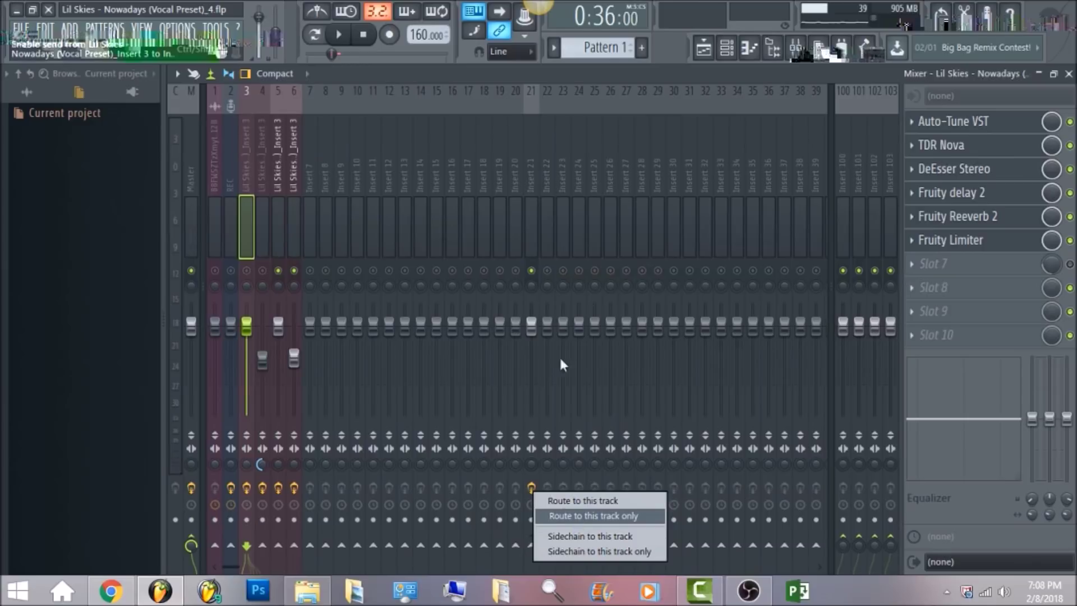
left_click(537, 163)
left_click(971, 171)
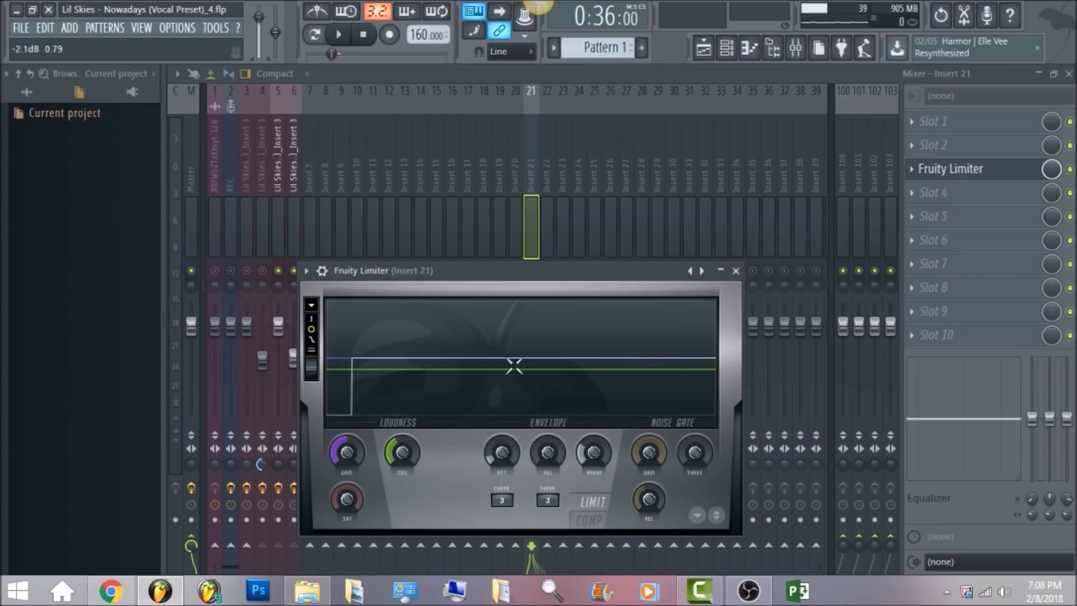
Unmute inserts 3, 4 and 1, select insert 4, and start playback of the full vocal mix with the beat.
left_click(244, 154)
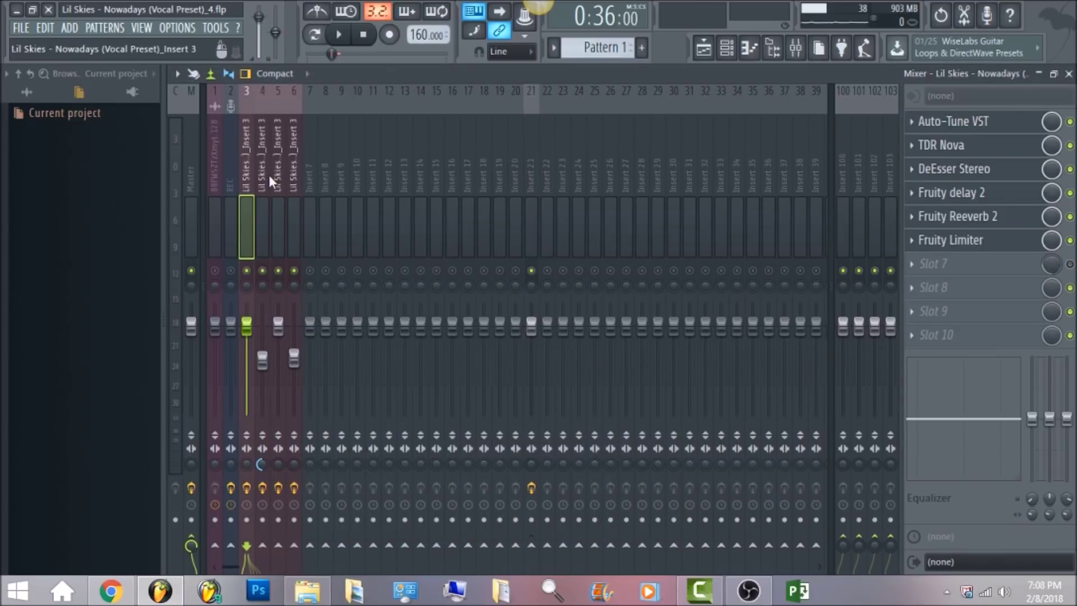
left_click(213, 166)
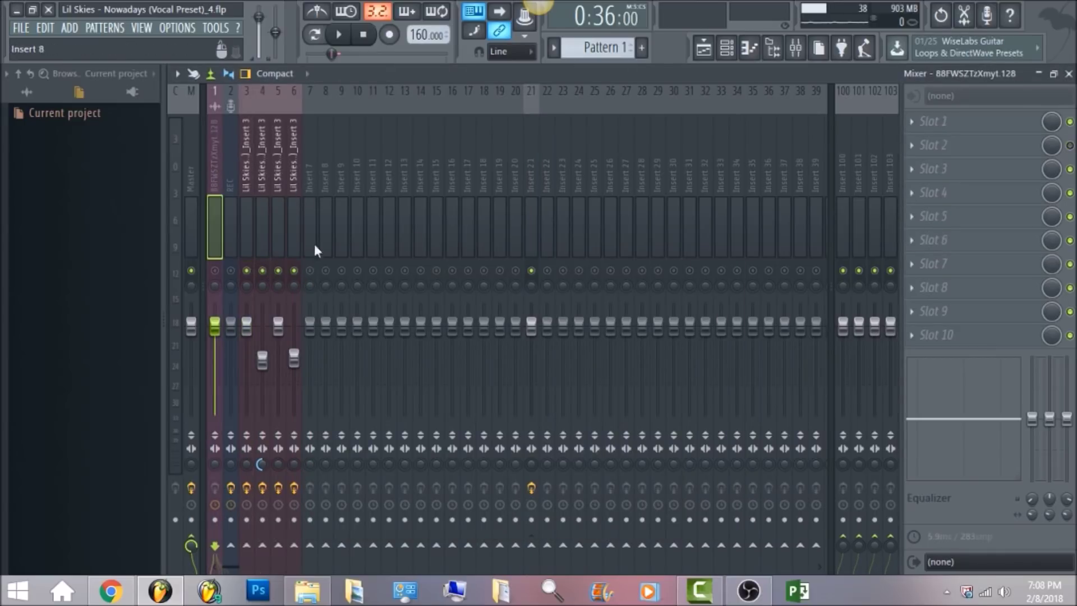
left_click(218, 272)
left_click(262, 181)
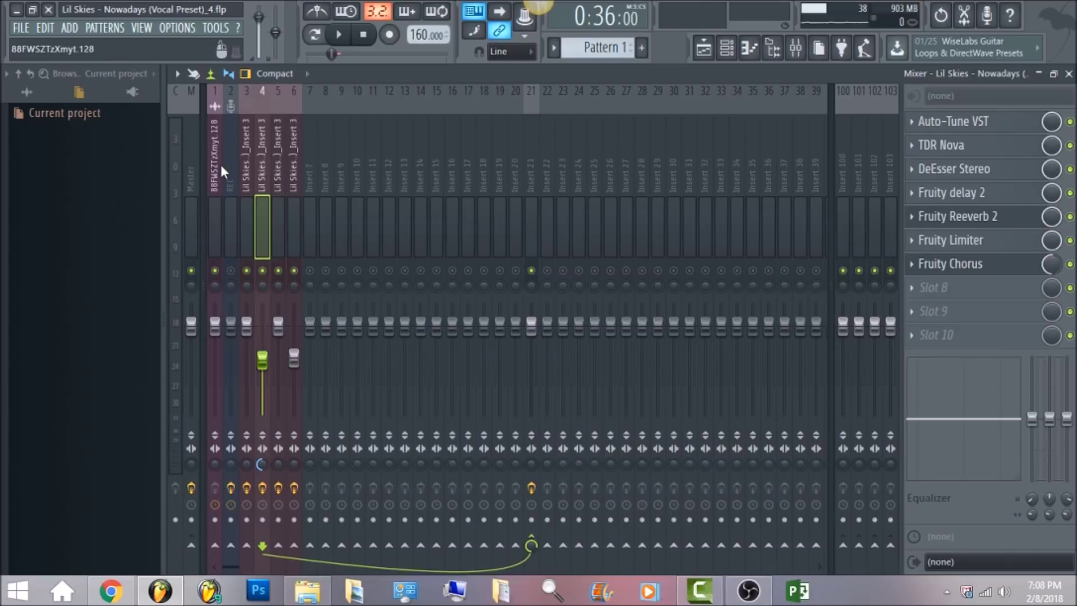
key("space")
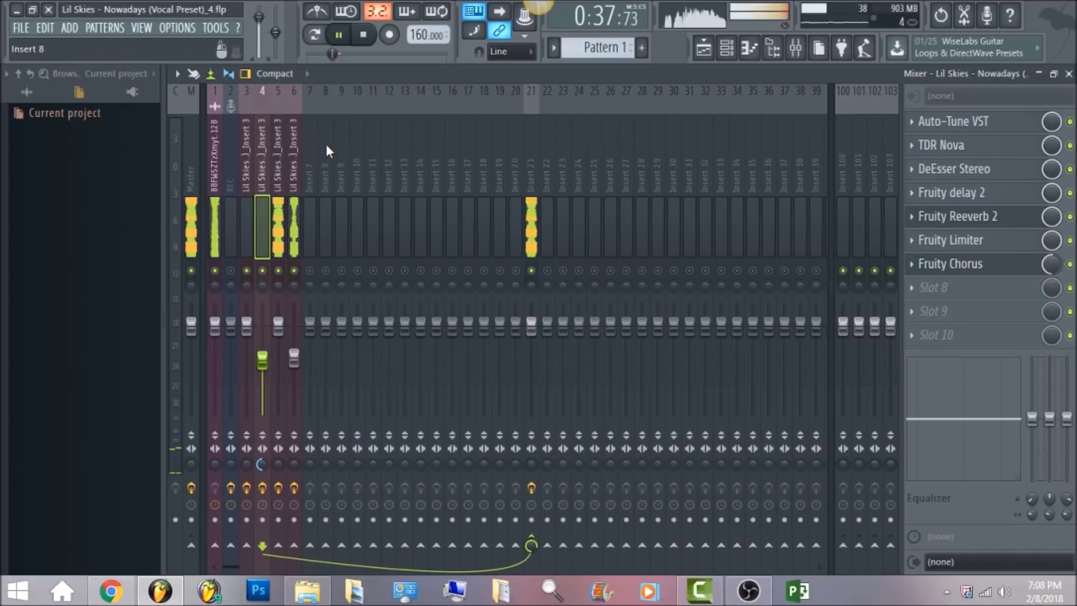
Select bars 17 to 33 in the playlist as the playback range and play it from its start.
left_click(703, 49)
key("space")
left_click_drag(411, 115, 922, 143)
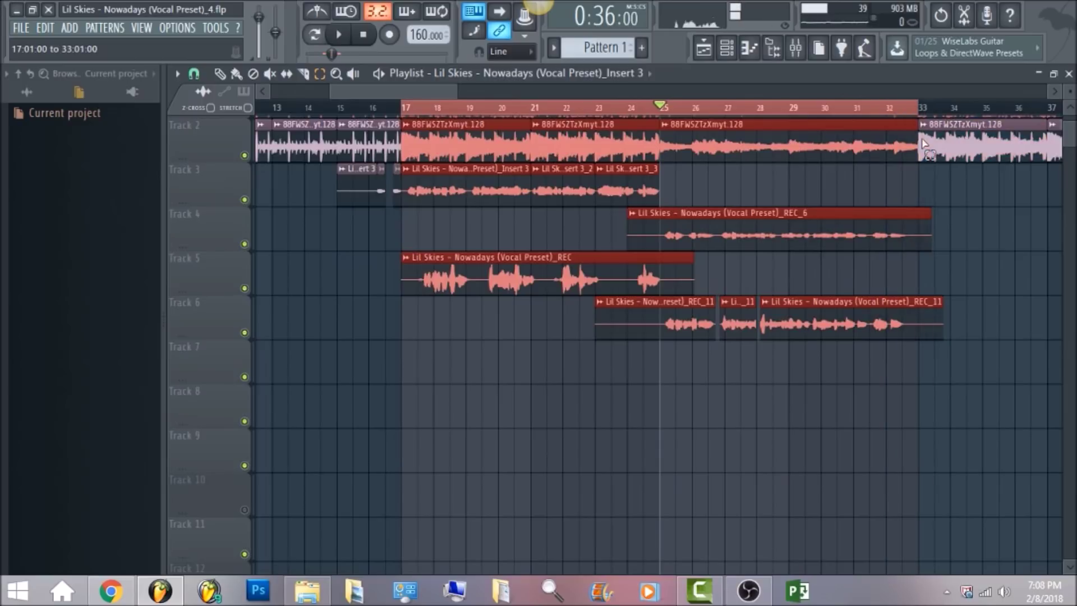
left_click(363, 34)
key("space")
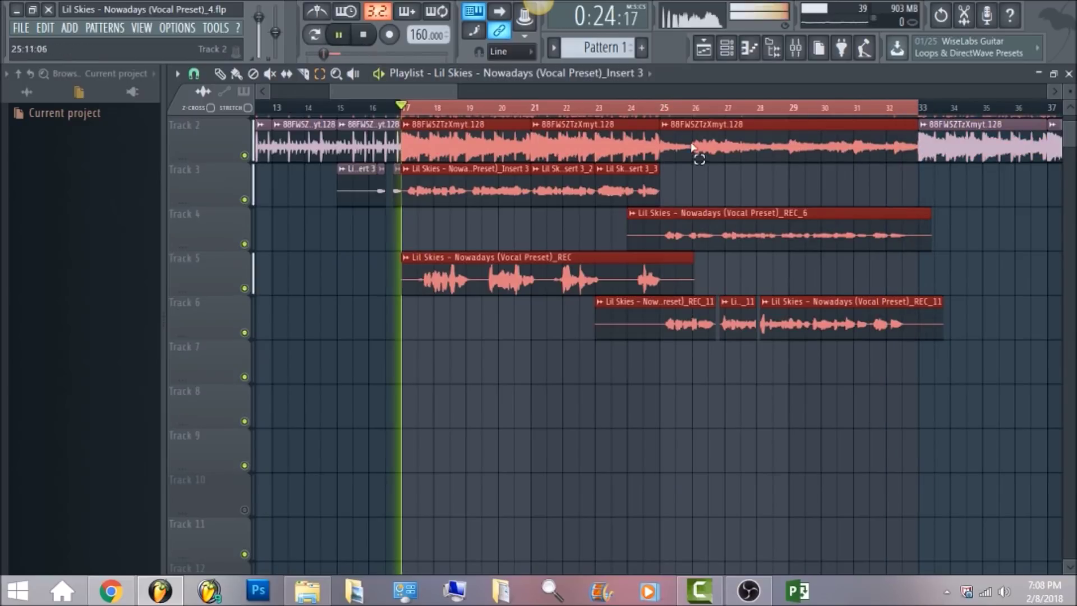
left_click(363, 35)
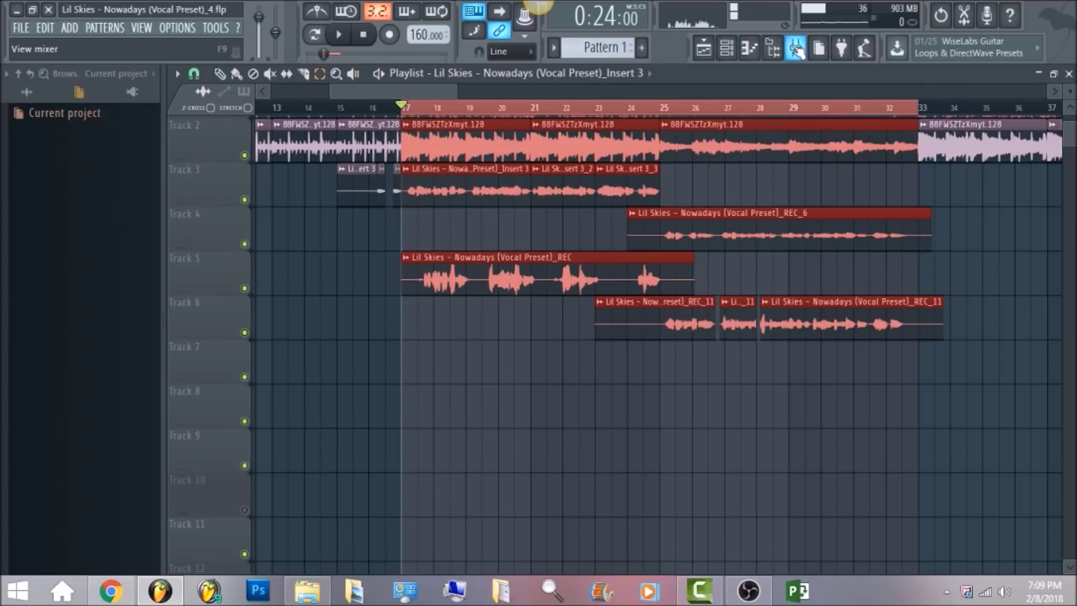
Return to the mixer, select the master track, and turn on and show its iZotope Ozone 5 plugin.
left_click(795, 50)
left_click(194, 149)
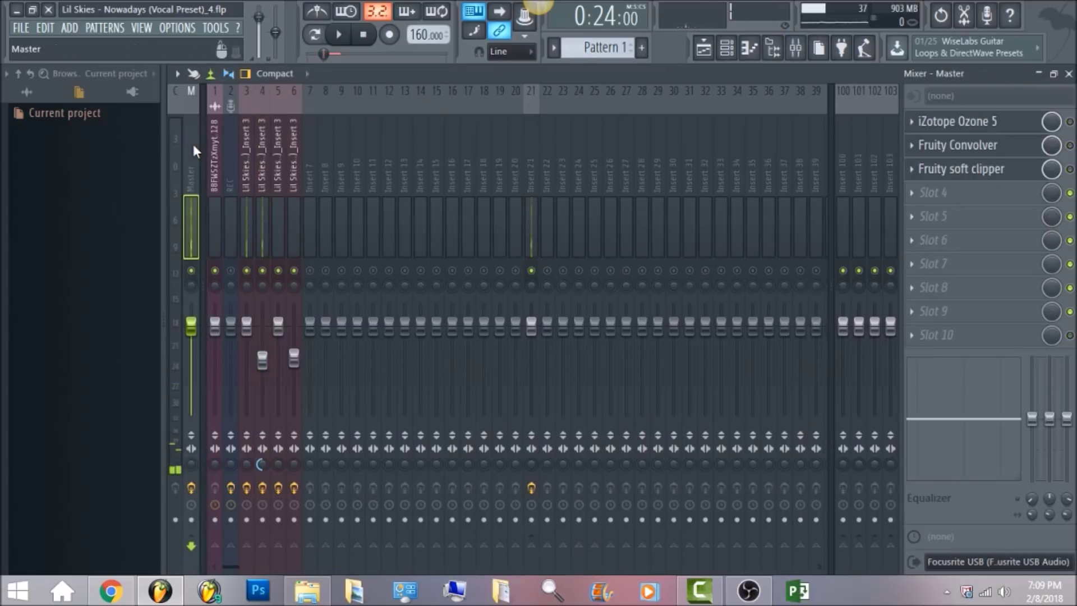
left_click(1022, 125)
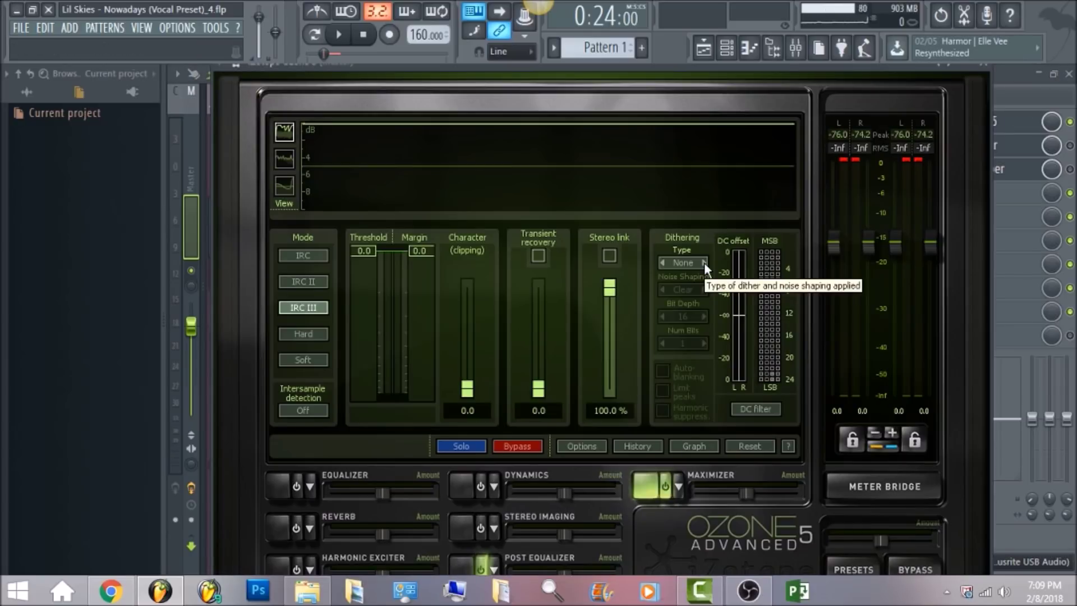
Show the Ozone Post Equalizer and its band 8 filter types, keeping the Brickwall lowpass.
left_click(455, 558)
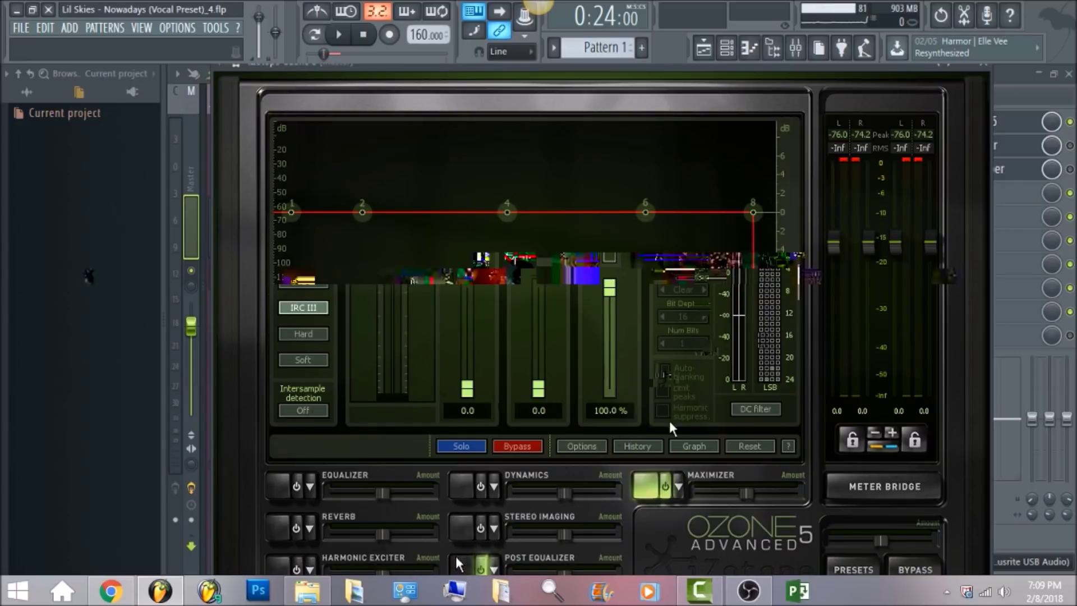
right_click(620, 415)
mouse_move(596, 470)
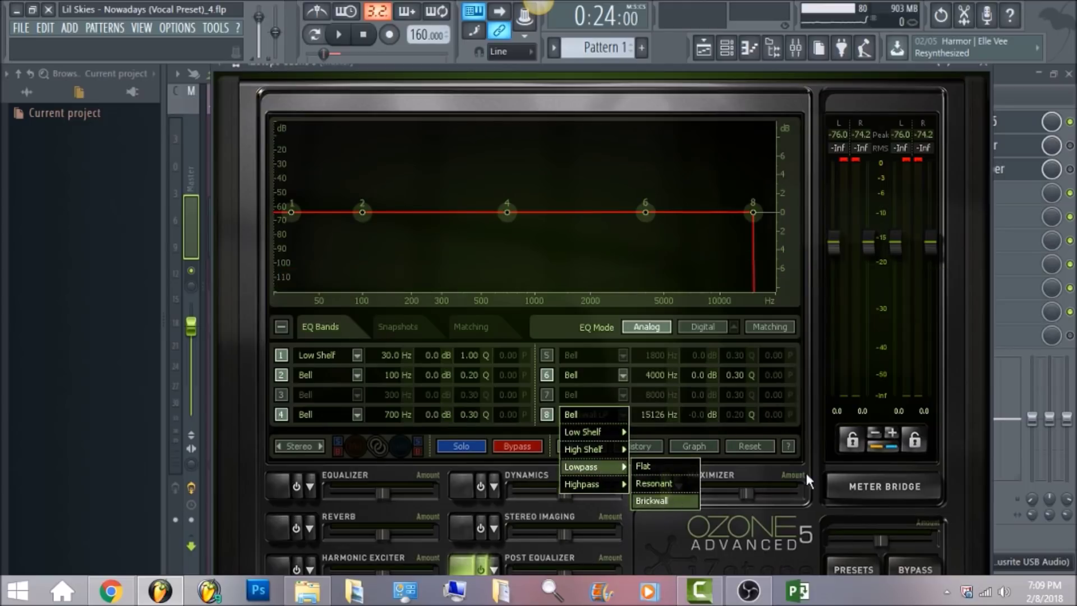
key("Return")
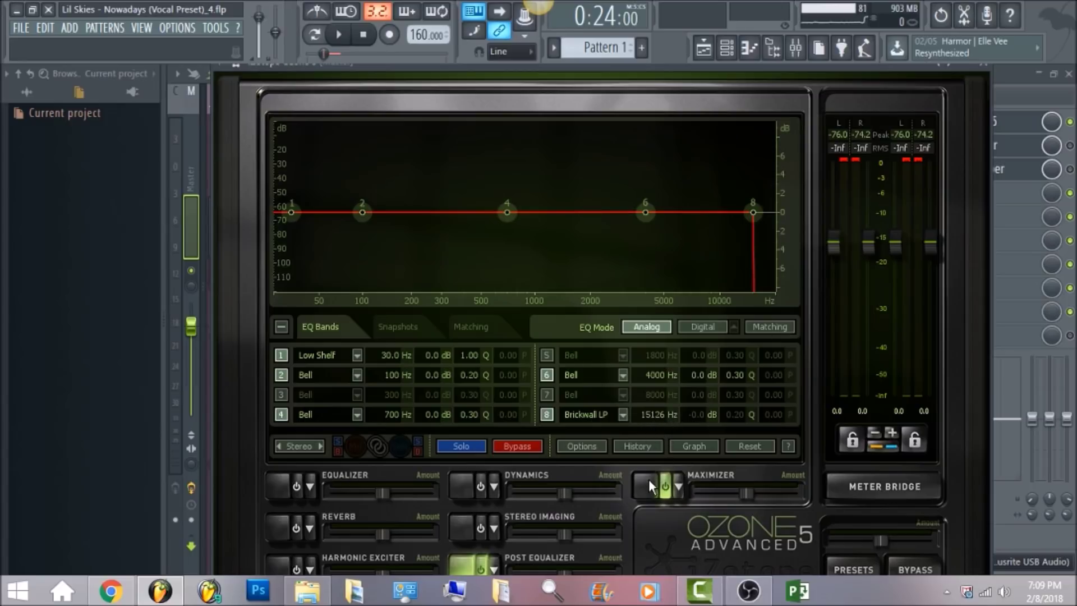
View Ozone's filter graph, close it, and return to the Maximizer settings.
left_click(708, 447)
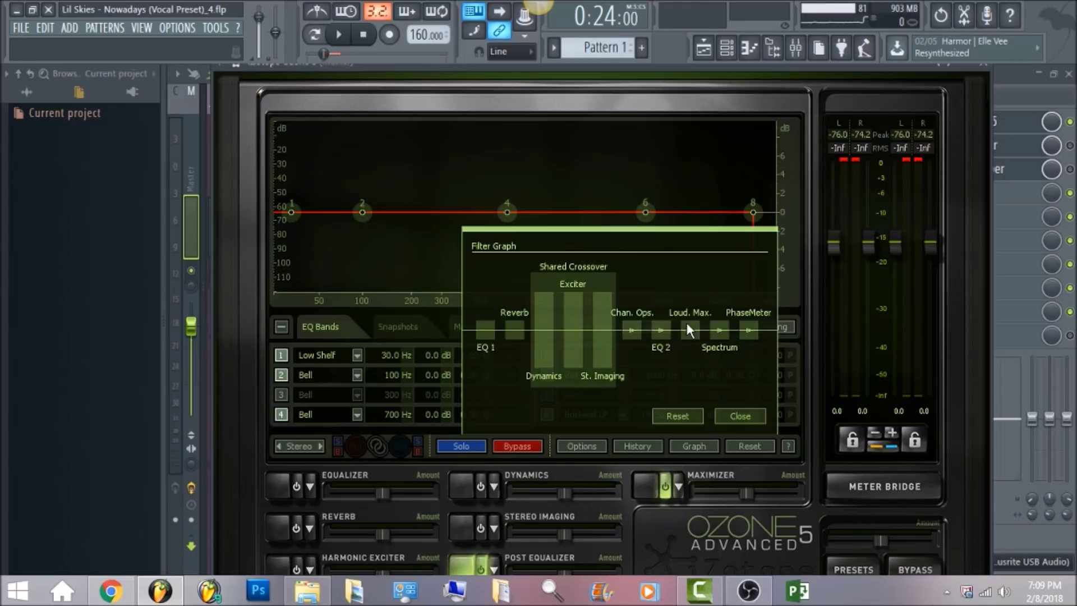
left_click(739, 416)
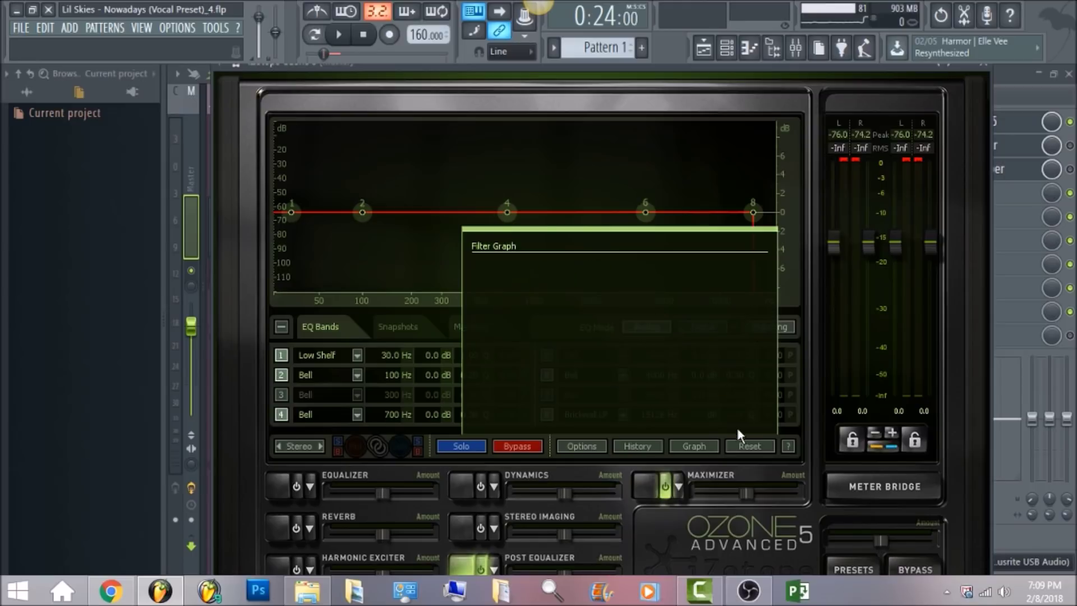
left_click(641, 486)
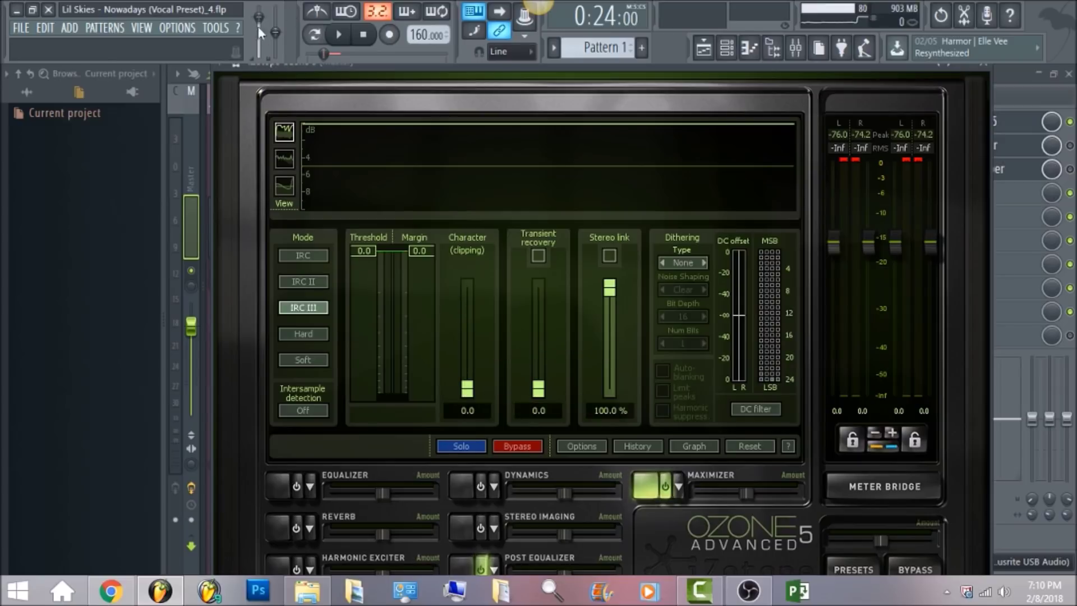
Play the selected range through the Ozone Maximizer, stop it, and return to the master track in the mixer.
left_click(338, 34)
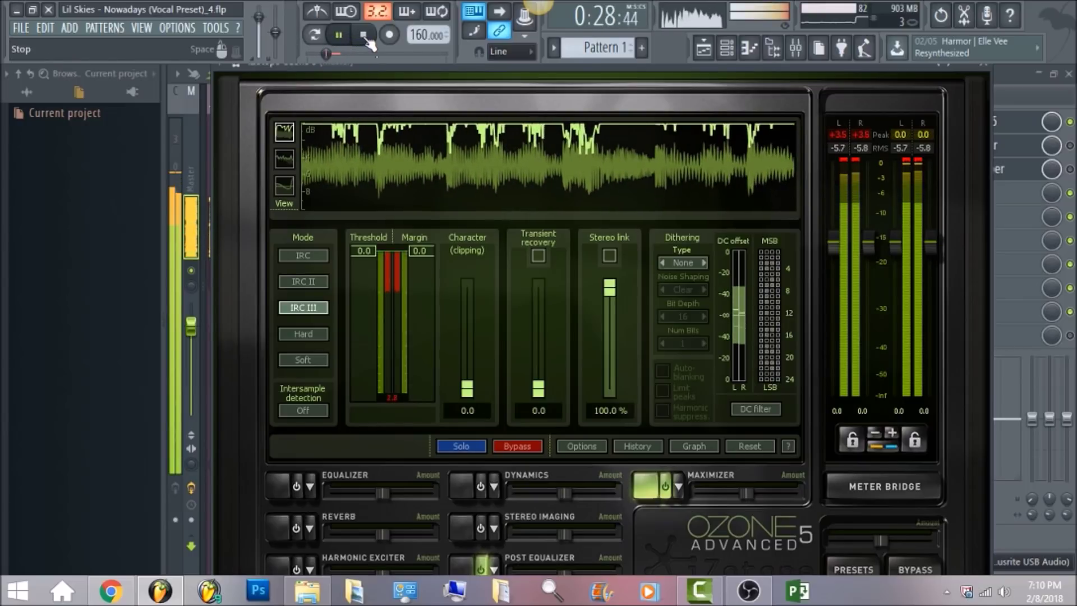
left_click(363, 35)
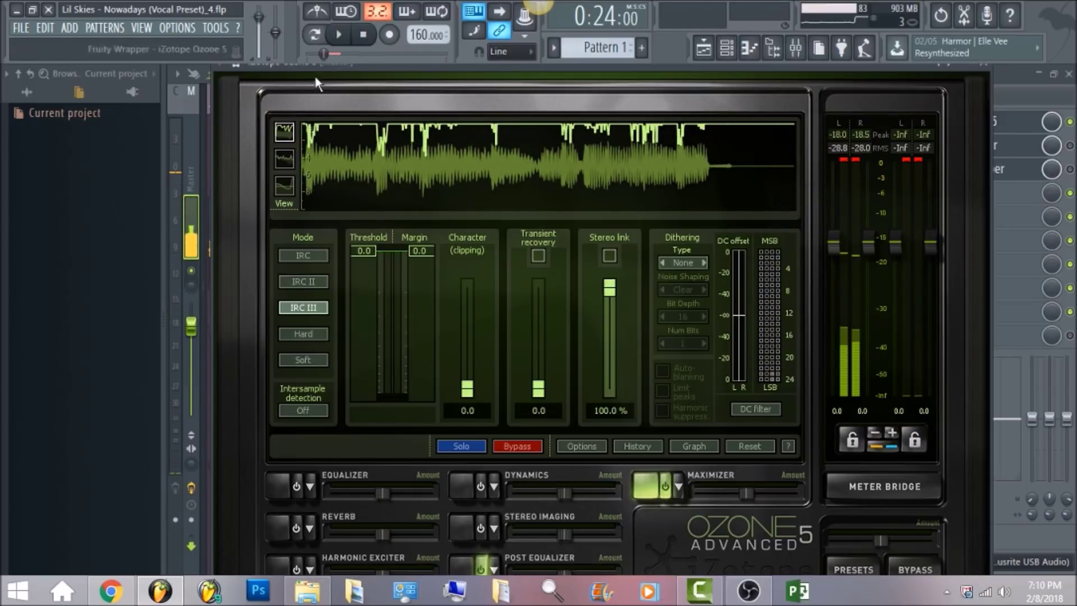
left_click(191, 150)
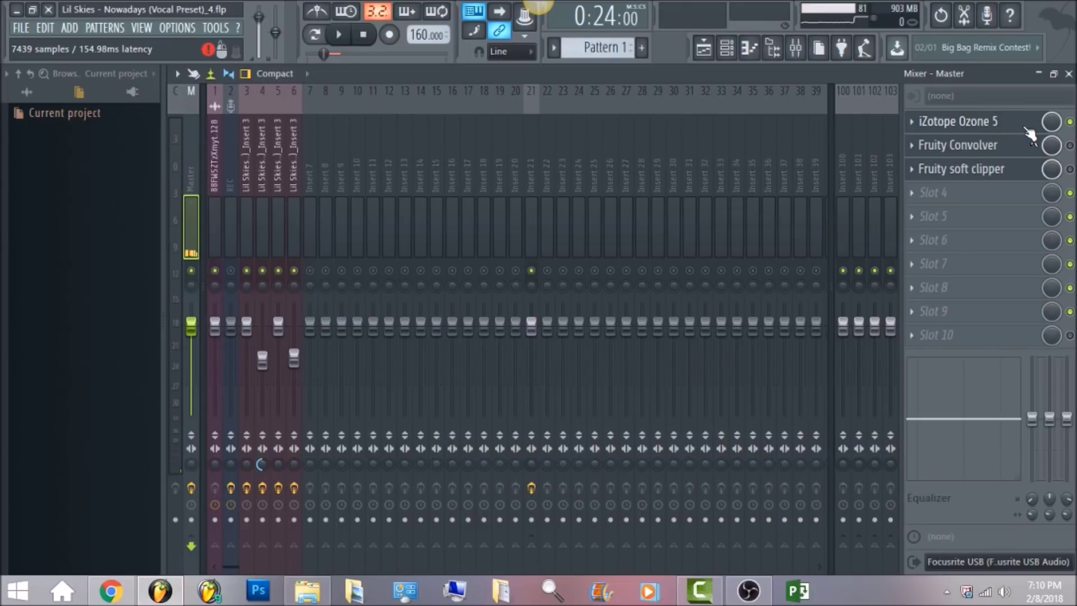
Turn off Ozone 5, enable Fruity Convolver and Fruity soft clipper on the master, and play the selected range through them.
left_click(1069, 122)
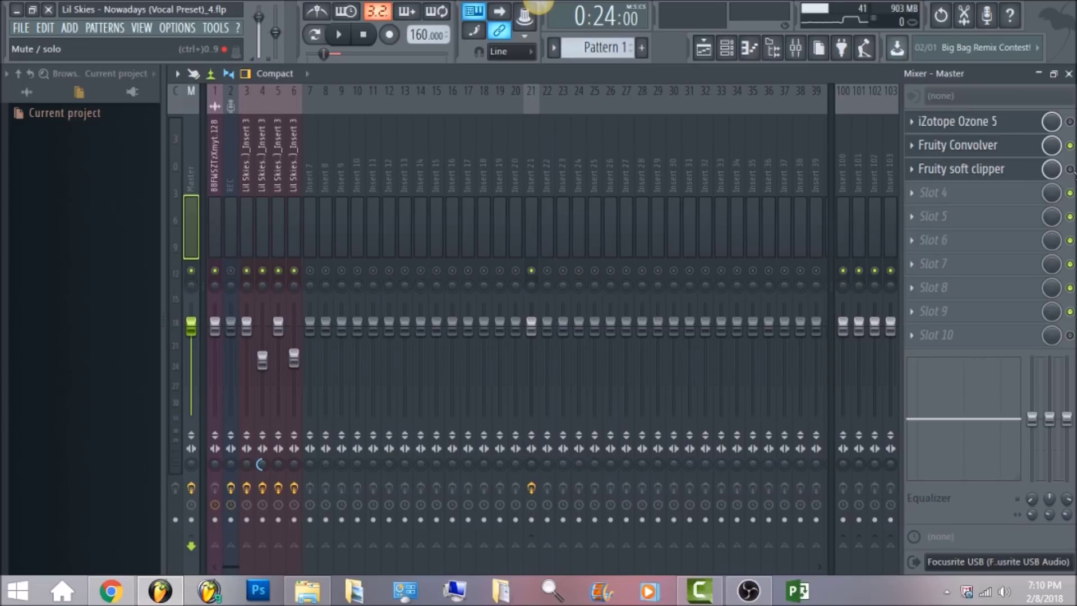
left_click(994, 177)
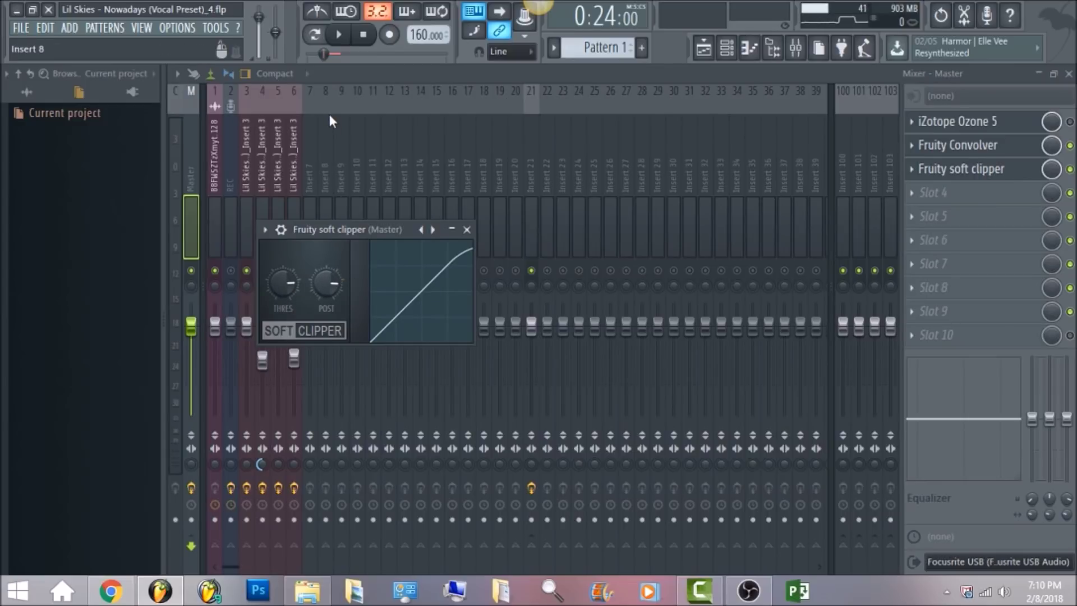
left_click(343, 39)
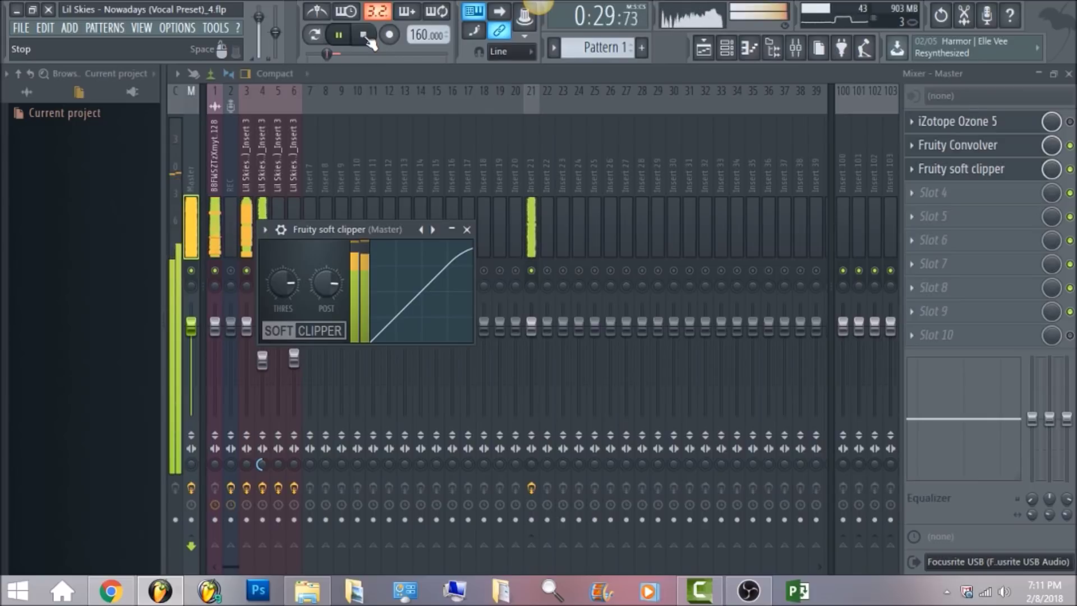
left_click(364, 35)
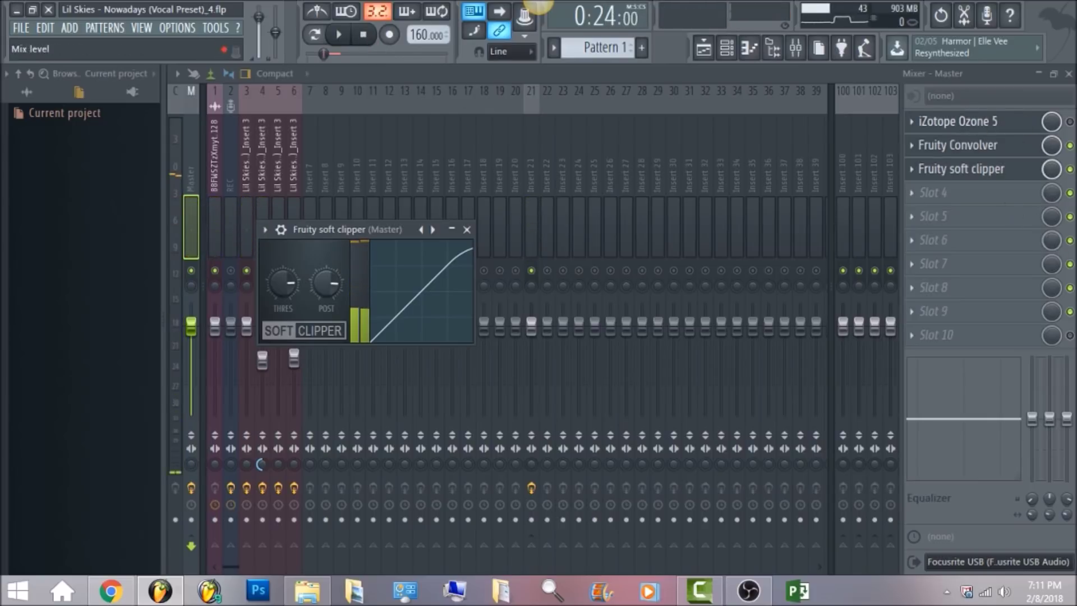